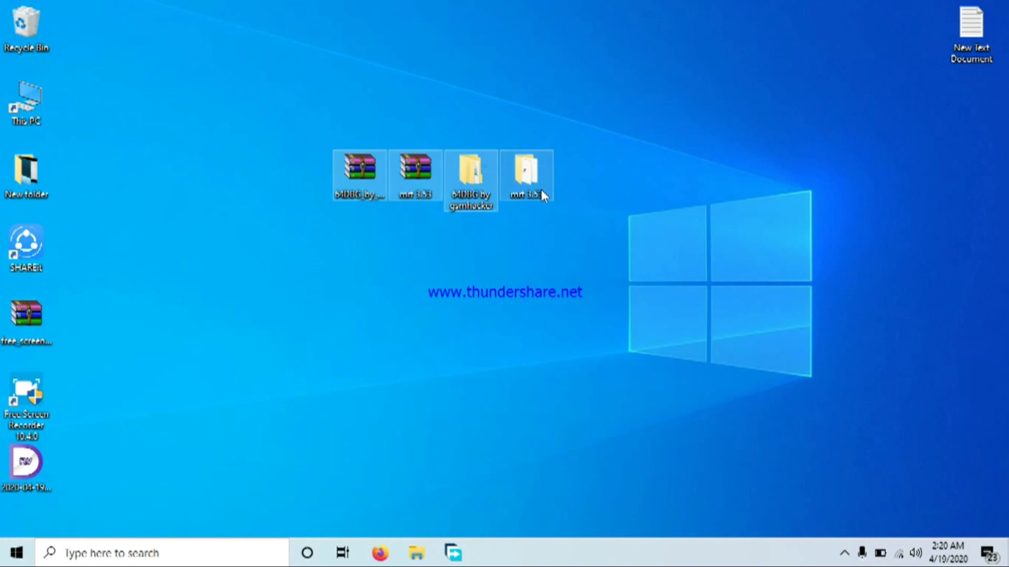
Open the x32 folder inside 64DBG by gsmhacker > 64DBG > release on the desktop.
{"action": "left_click", "coordinate": [505, 272]}
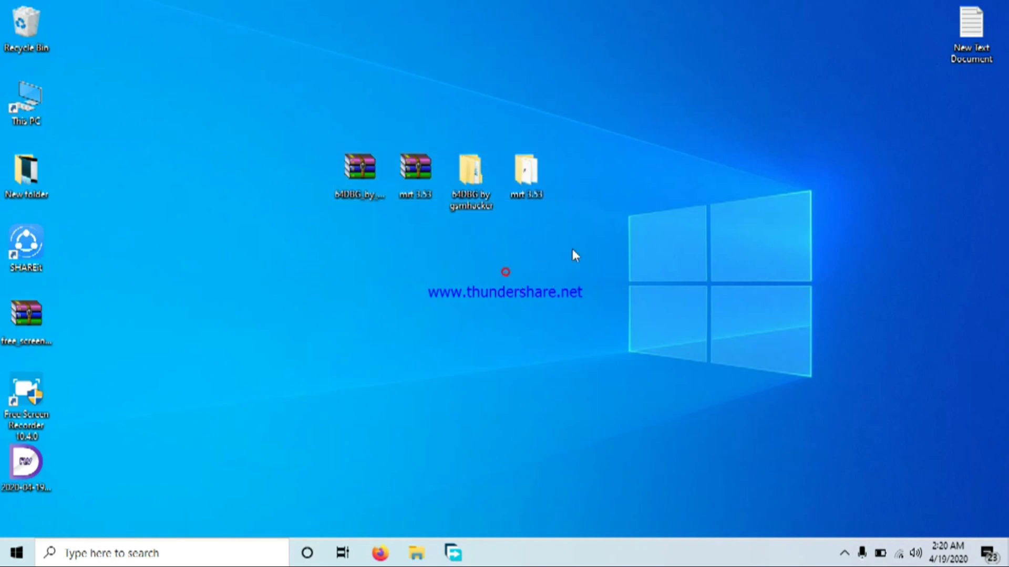
{"action": "double_click", "coordinate": [471, 195]}
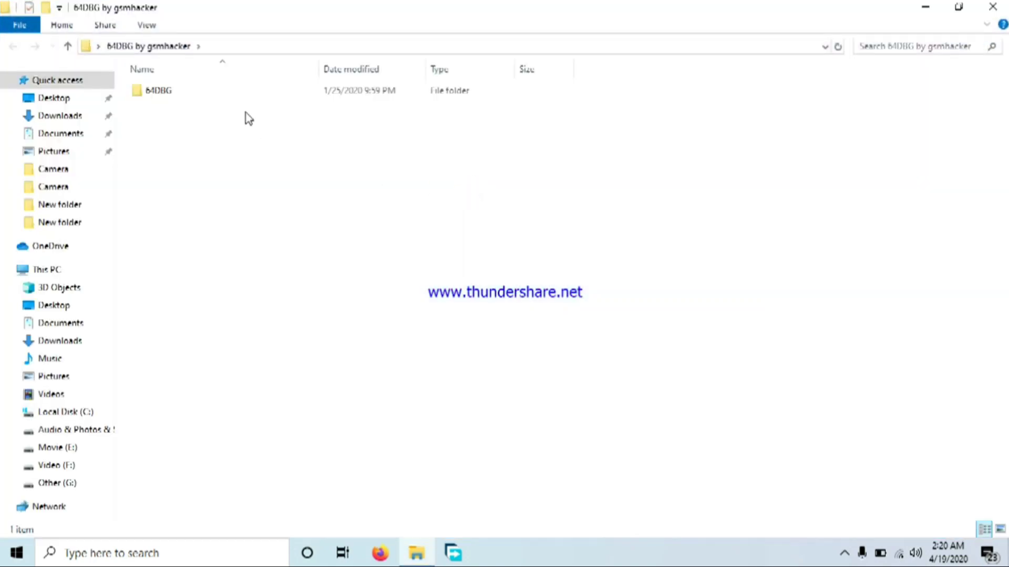
{"action": "double_click", "coordinate": [221, 92]}
{"action": "left_click", "coordinate": [220, 93]}
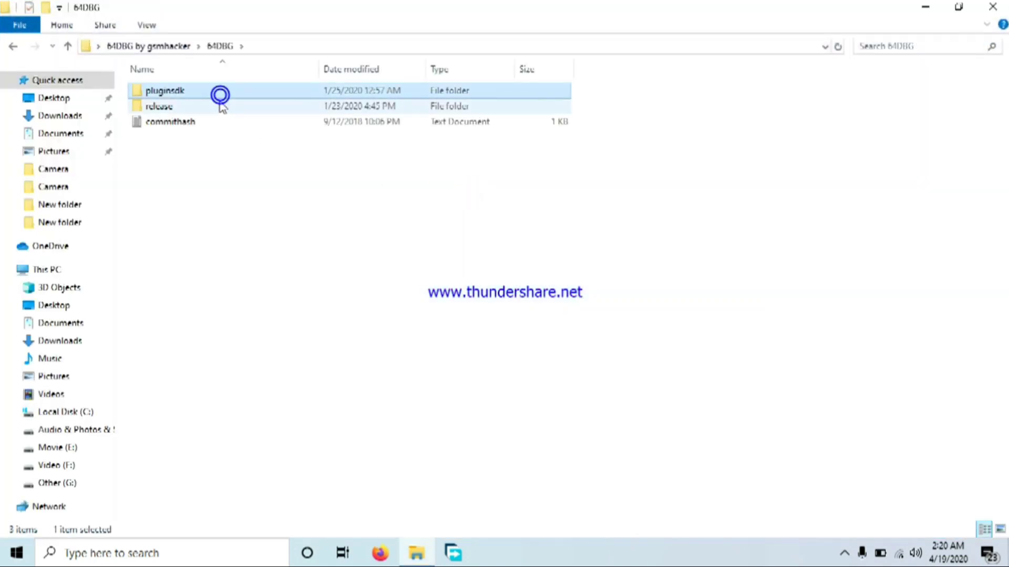
{"action": "double_click", "coordinate": [219, 107]}
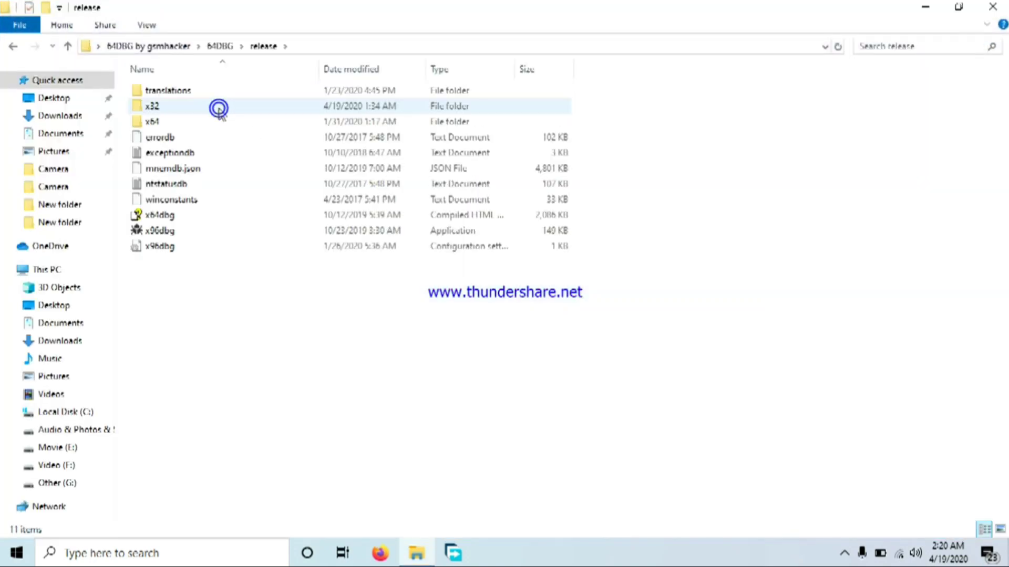
{"action": "double_click", "coordinate": [248, 108]}
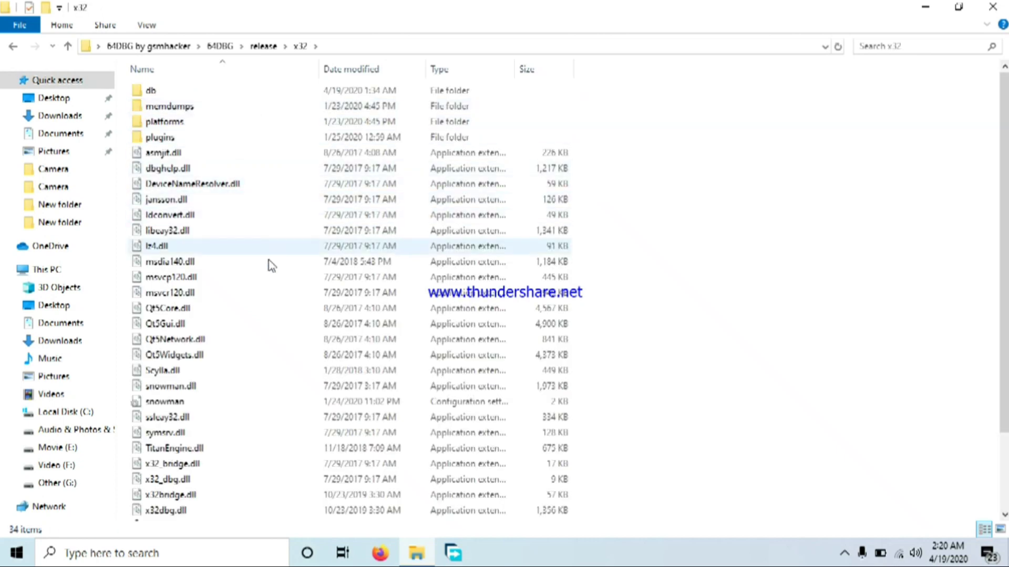
Find the x32dbg application in the x32 folder and run it as administrator.
{"action": "key", "text": "Down"}
{"action": "key", "text": "Down"}
{"action": "key", "text": "Down"}
{"action": "key", "text": "Down"}
{"action": "key", "text": "Down"}
{"action": "key", "text": "Down"}
{"action": "key", "text": "Down"}
{"action": "key", "text": "Down"}
{"action": "key", "text": "Down"}
{"action": "key", "text": "Down"}
{"action": "key", "text": "Down"}
{"action": "key", "text": "Down"}
{"action": "key", "text": "Down"}
{"action": "key", "text": "Down"}
{"action": "key", "text": "Down"}
{"action": "key", "text": "Down"}
{"action": "key", "text": "Down"}
{"action": "key", "text": "Down"}
{"action": "key", "text": "Down"}
{"action": "key", "text": "Down"}
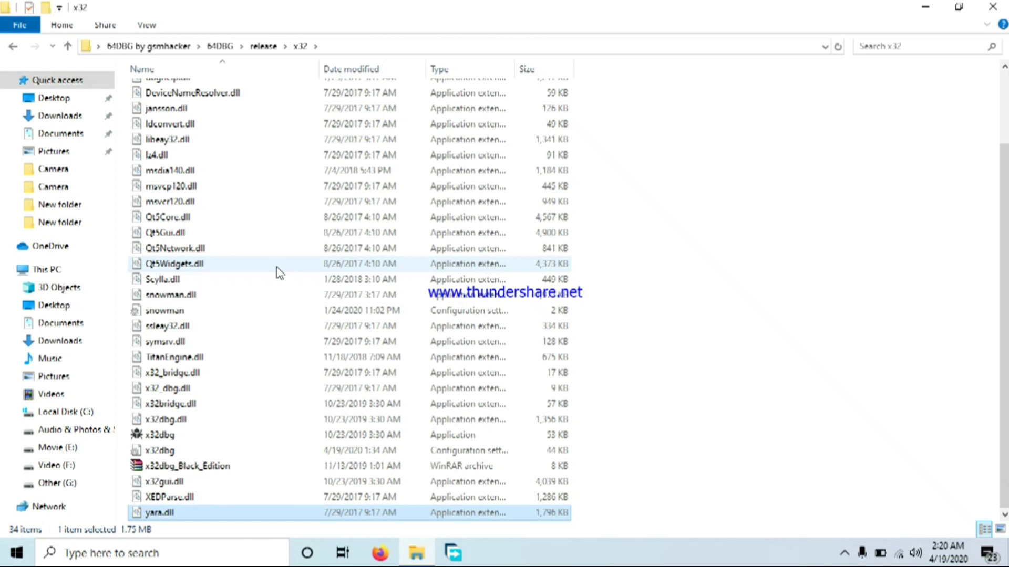
{"action": "left_click", "coordinate": [181, 435]}
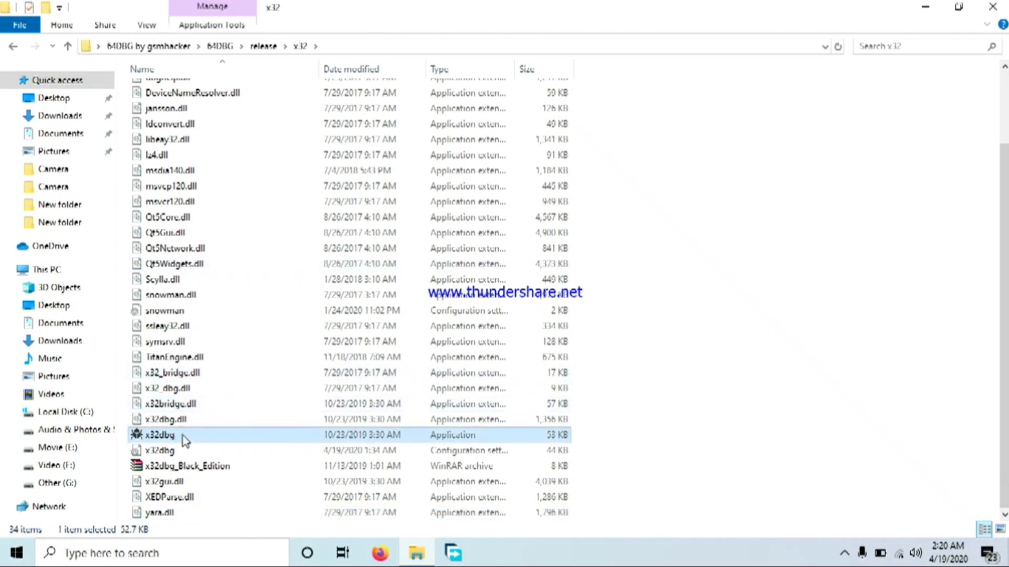
{"action": "right_click", "coordinate": [183, 436]}
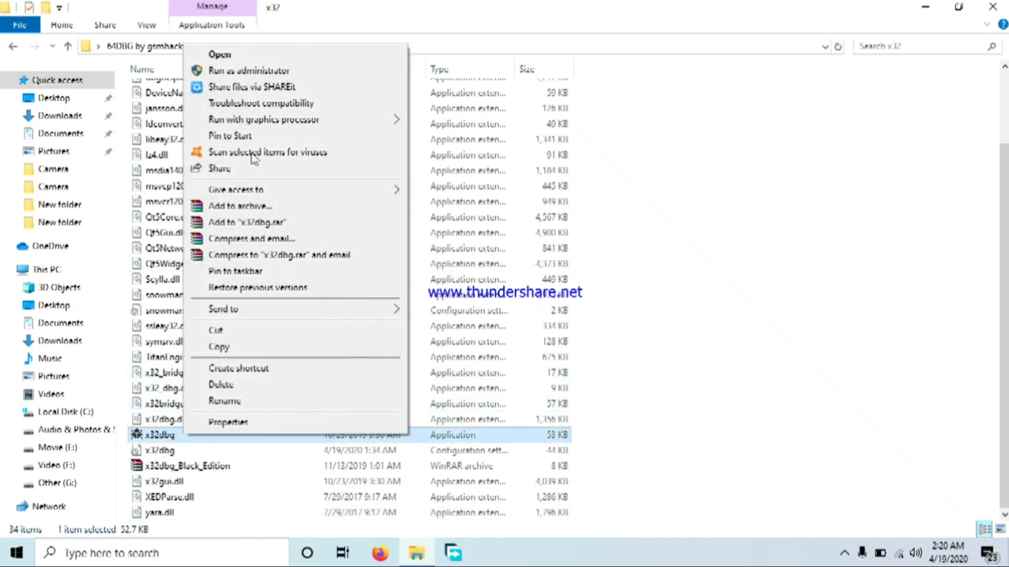
{"action": "left_click", "coordinate": [255, 76]}
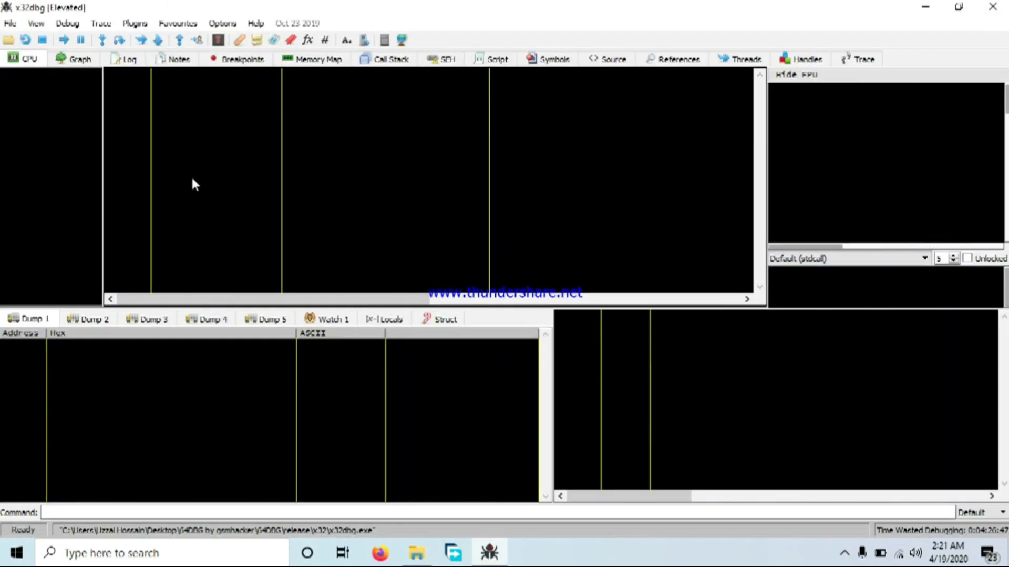
Set the debugger and its folder aside, test-launch MRT_3.53 from the mrt 3.53 desktop folder, and dismiss its message.
{"action": "left_click", "coordinate": [925, 7]}
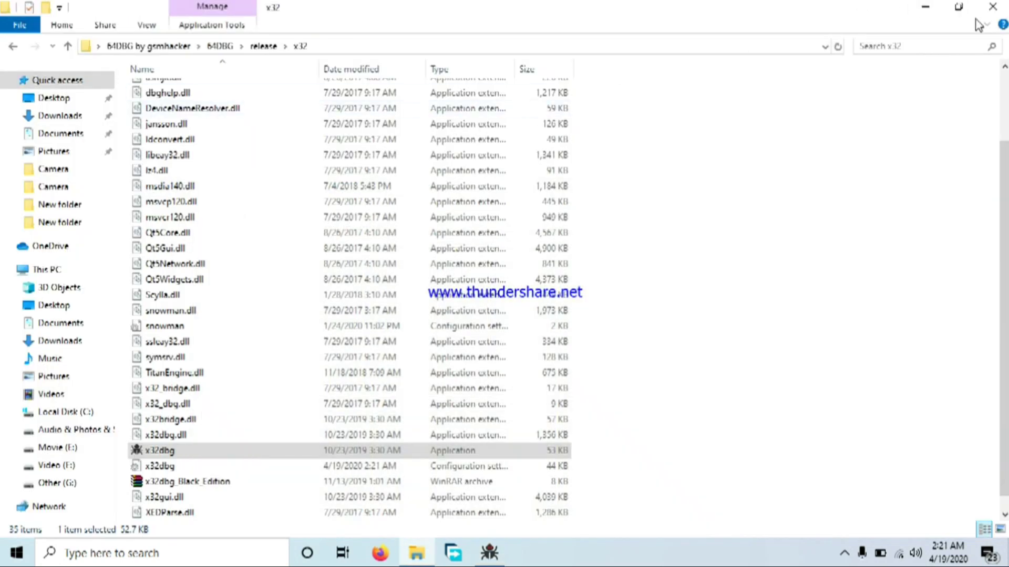
{"action": "left_click", "coordinate": [992, 7]}
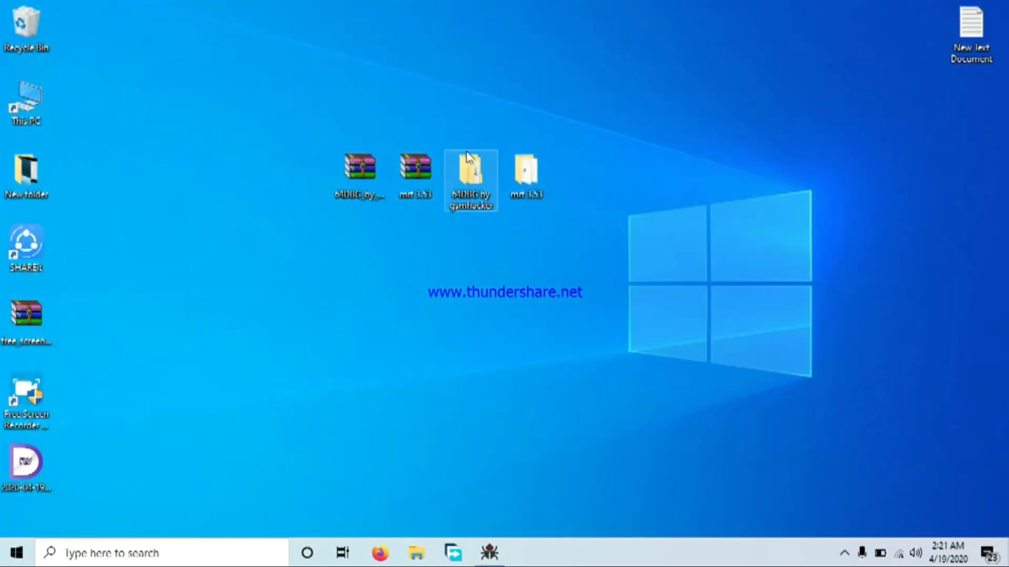
{"action": "double_click", "coordinate": [530, 181]}
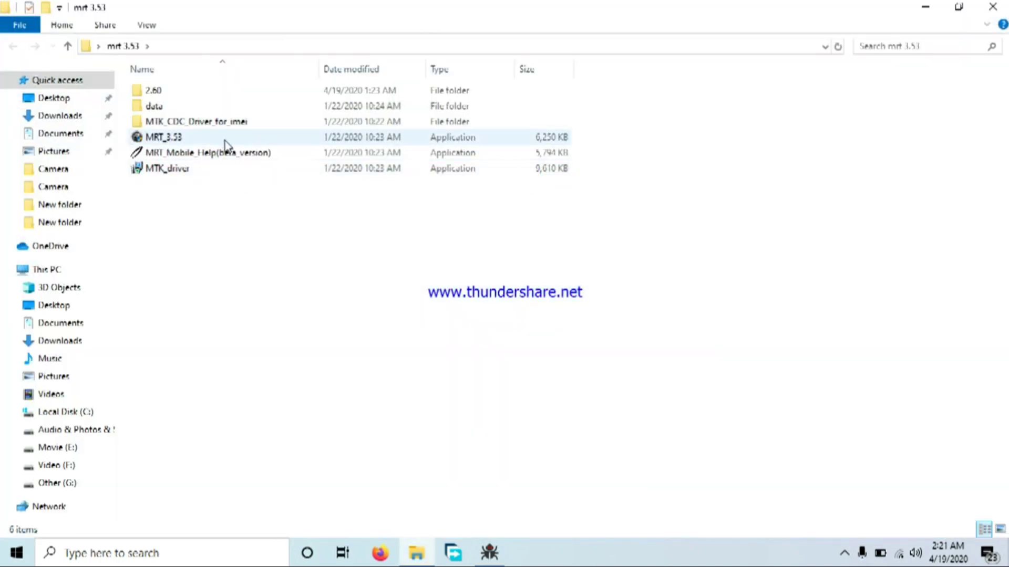
{"action": "double_click", "coordinate": [226, 141]}
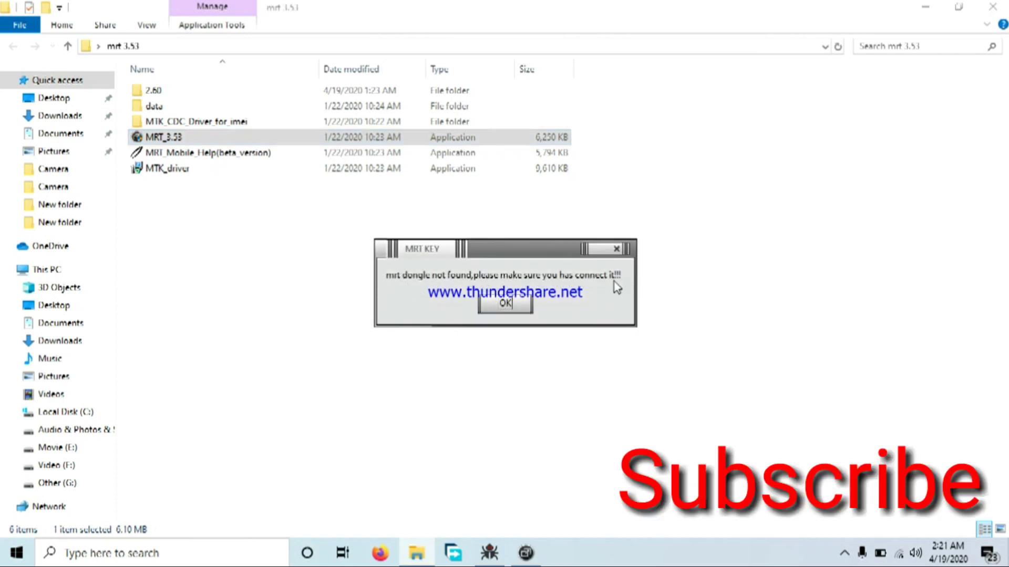
{"action": "left_click", "coordinate": [507, 302]}
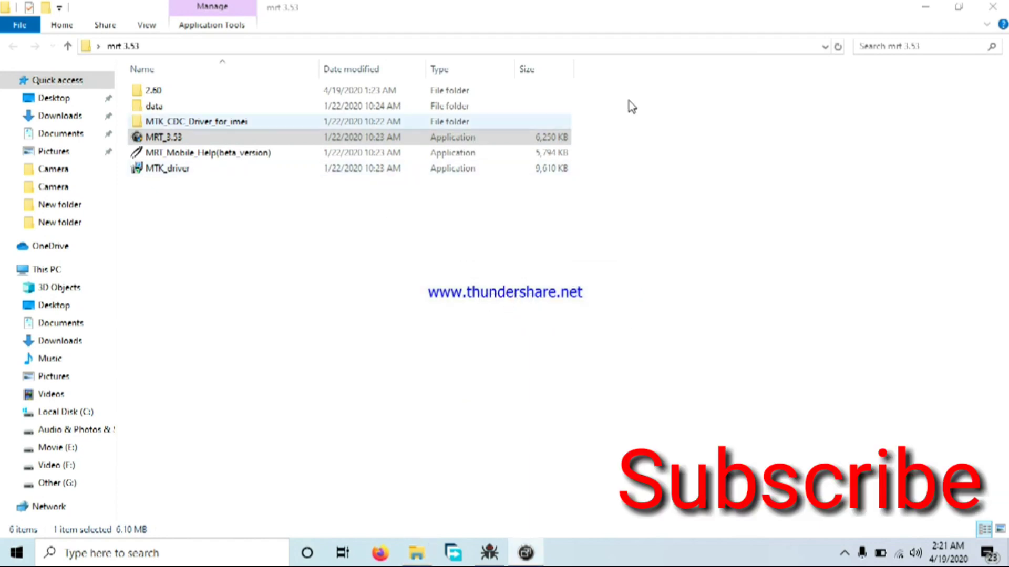
{"action": "left_click", "coordinate": [991, 6]}
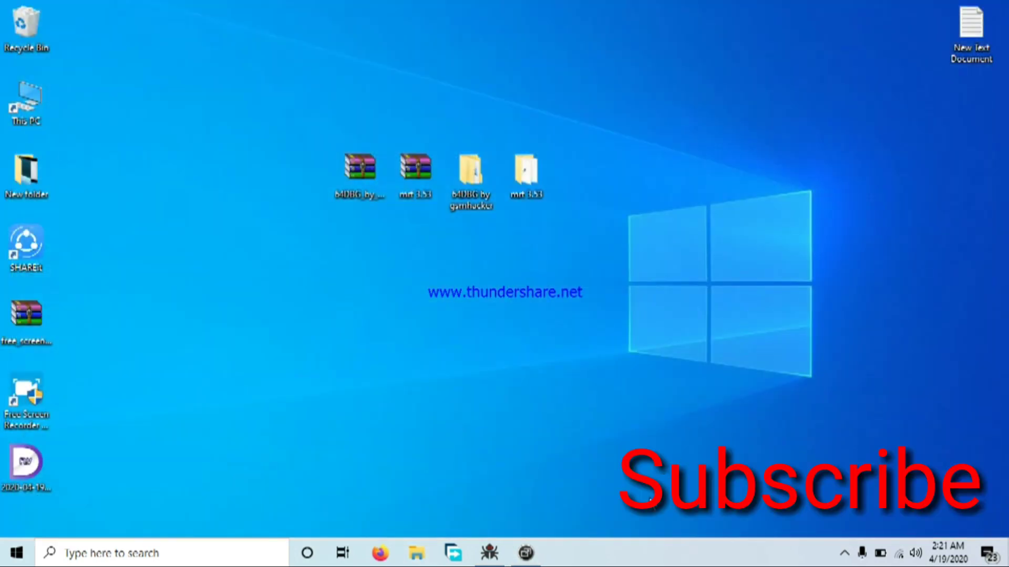
Switch back to x32dbg, load MRT_3.53 from the mrt 3.53 folder on the Desktop, and dismiss the error dialogs.
{"action": "left_click", "coordinate": [488, 554]}
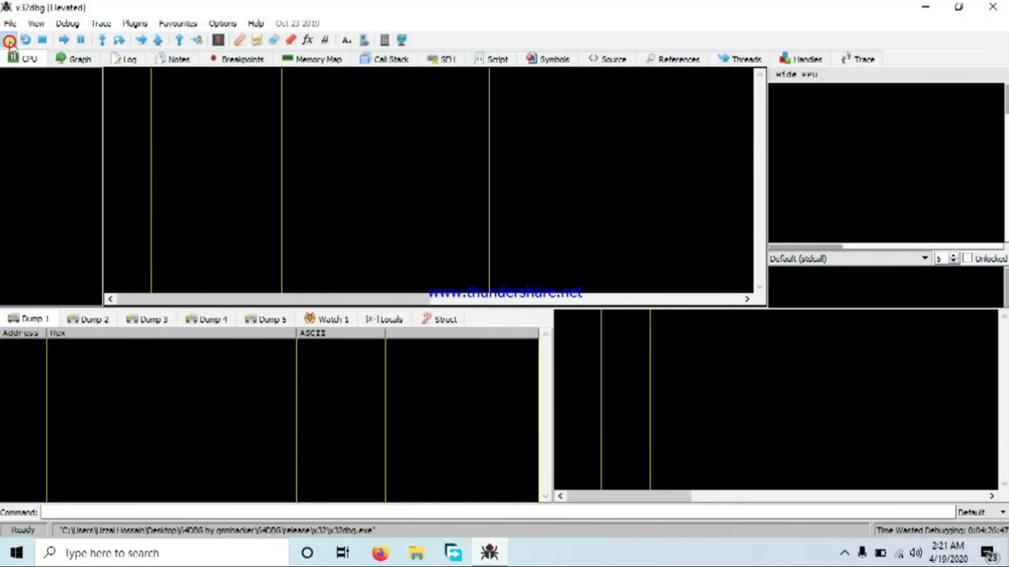
{"action": "left_click", "coordinate": [9, 42]}
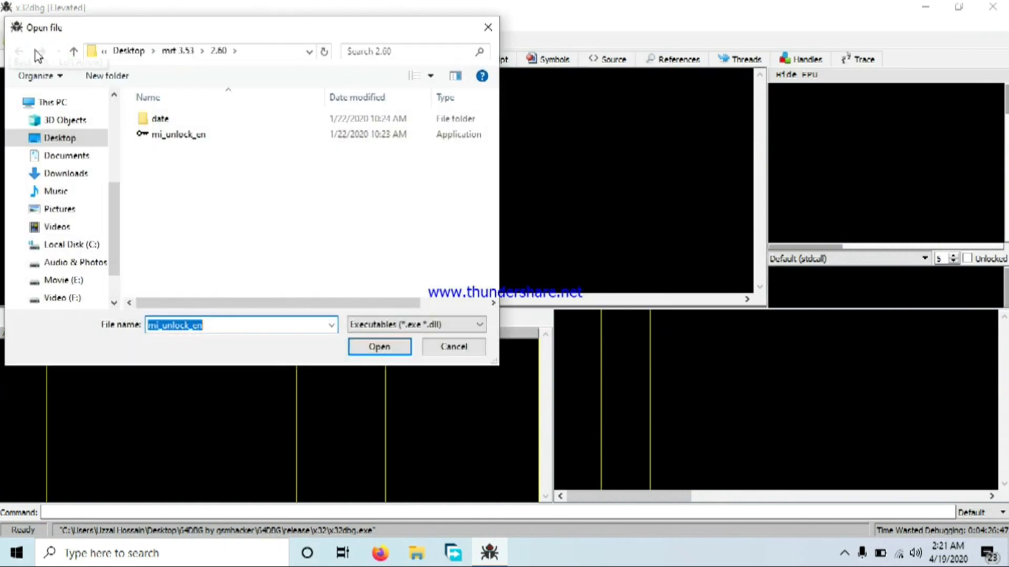
{"action": "left_click", "coordinate": [72, 139]}
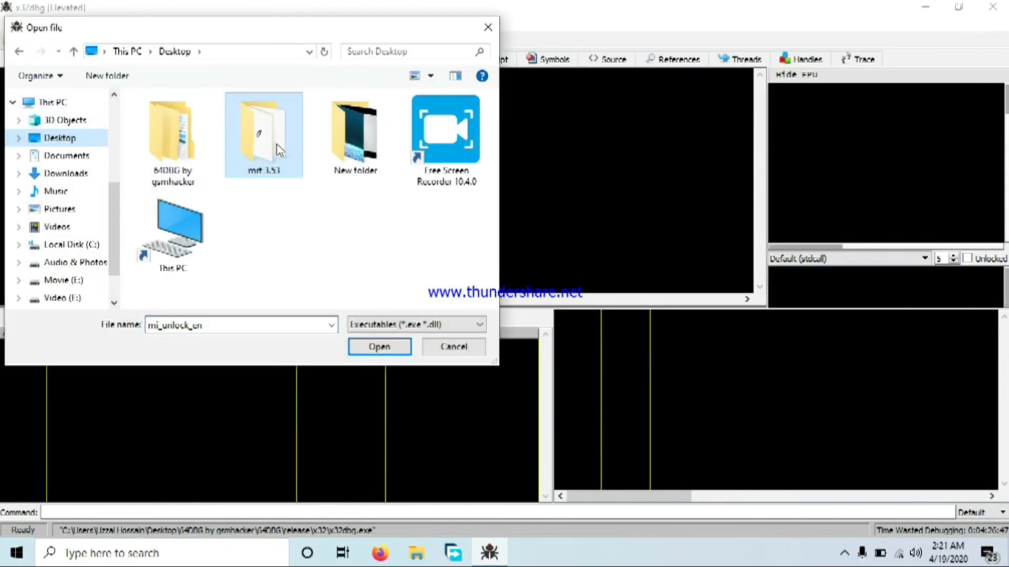
{"action": "double_click", "coordinate": [262, 136]}
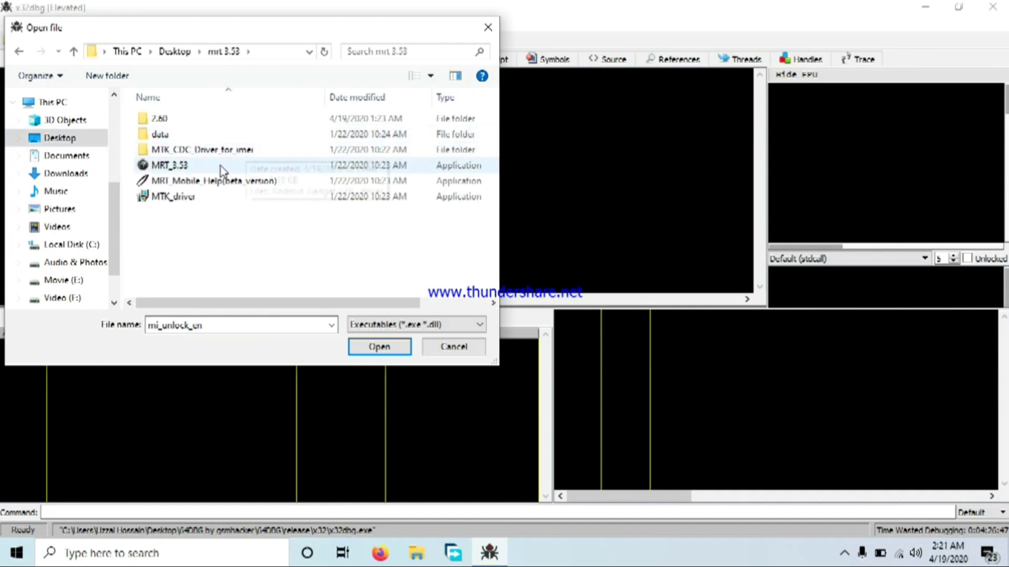
{"action": "double_click", "coordinate": [197, 166]}
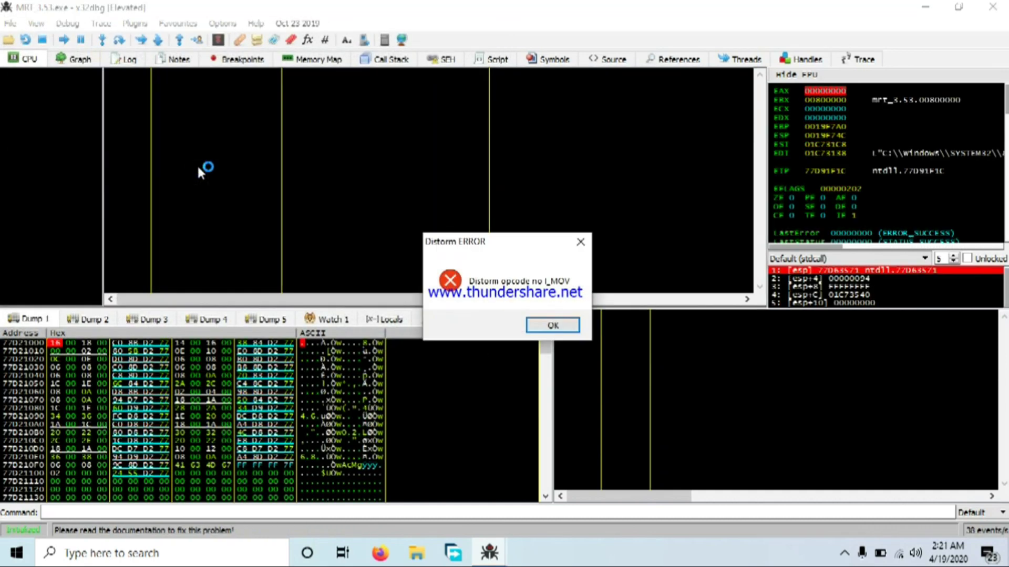
{"action": "left_click", "coordinate": [552, 327]}
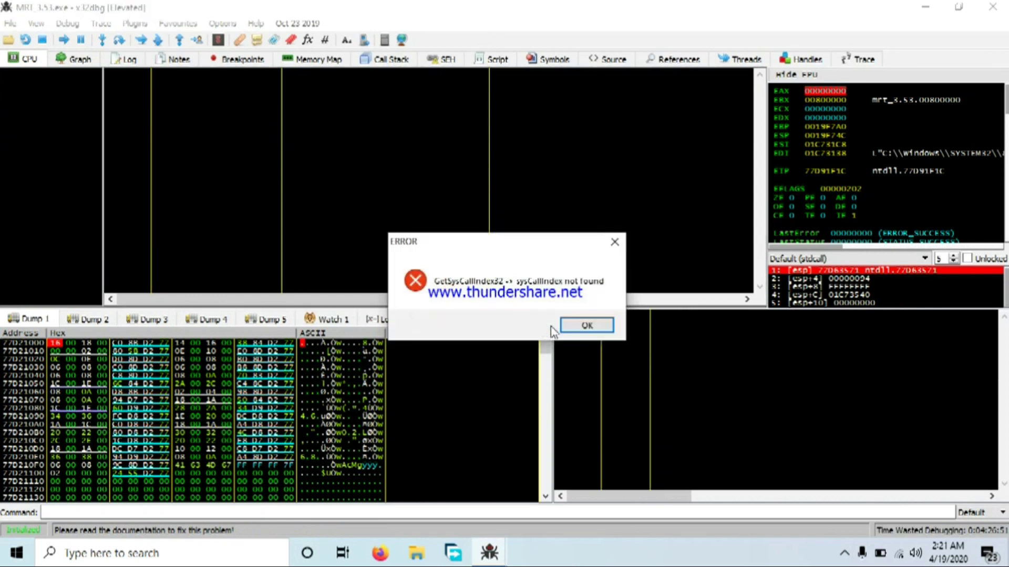
{"action": "left_click", "coordinate": [586, 328]}
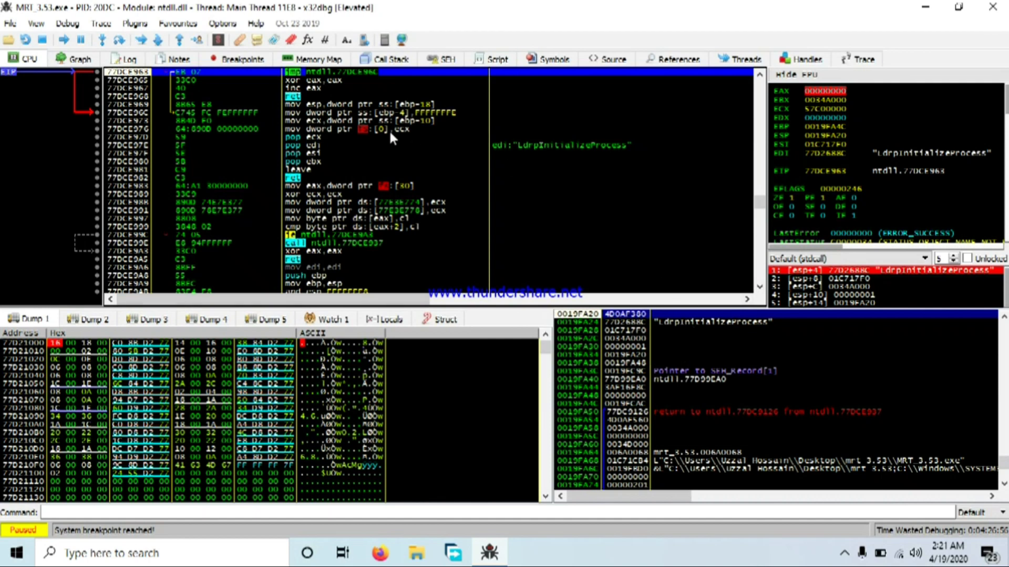
Run MRT_3.53 past the system and entry breakpoints and switch to its window.
{"action": "left_click", "coordinate": [65, 41]}
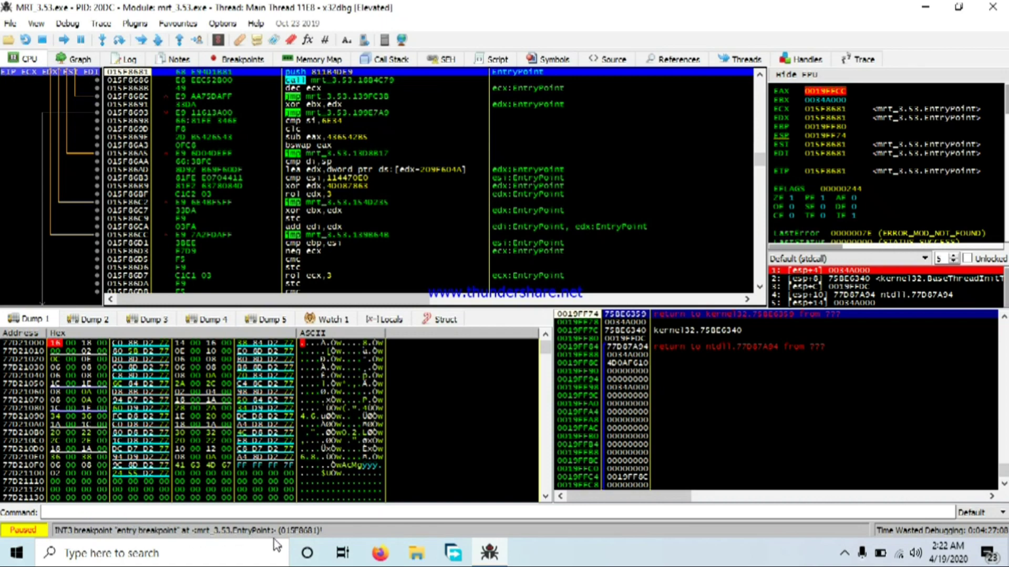
{"action": "left_click", "coordinate": [65, 41]}
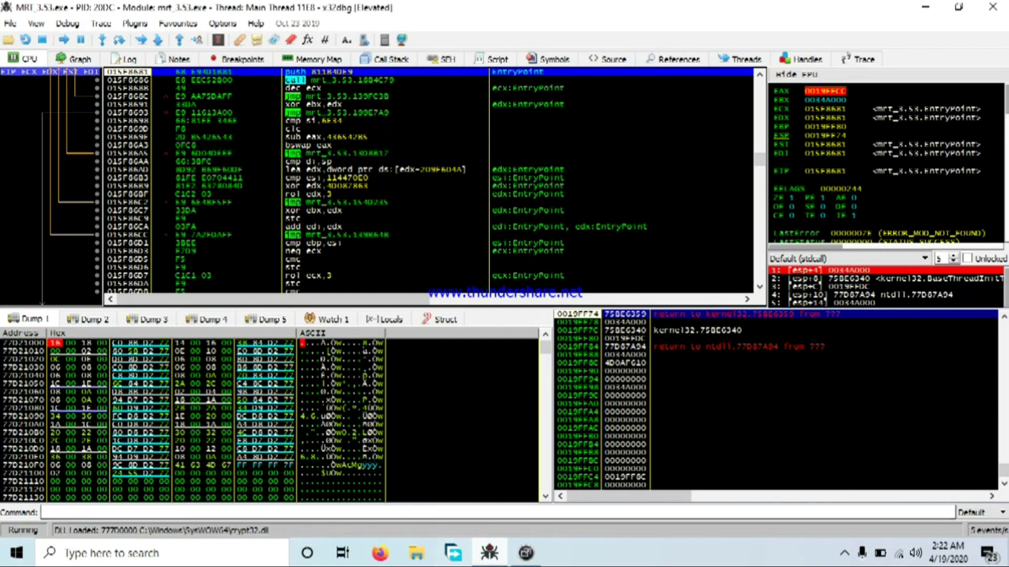
{"action": "left_click", "coordinate": [527, 555]}
{"action": "left_click", "coordinate": [527, 555]}
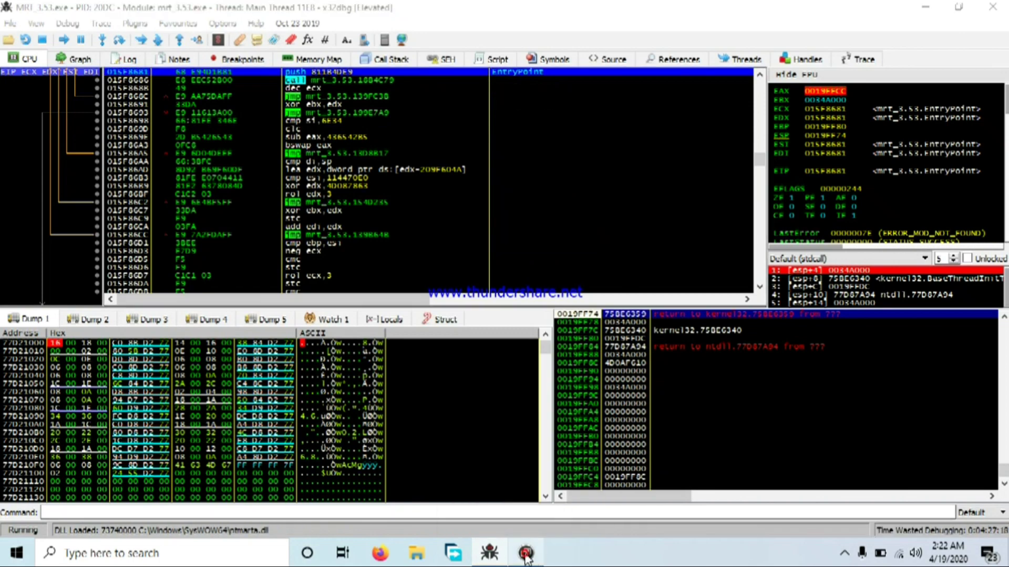
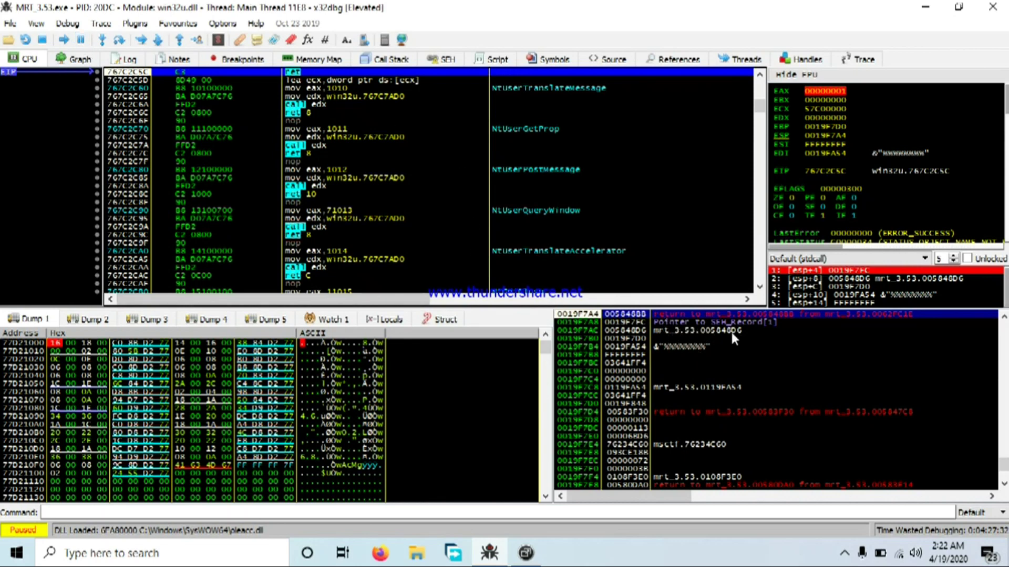
Follow the DWORD of stack entry 0019F7B0 in the disassembler.
{"action": "left_click", "coordinate": [673, 338]}
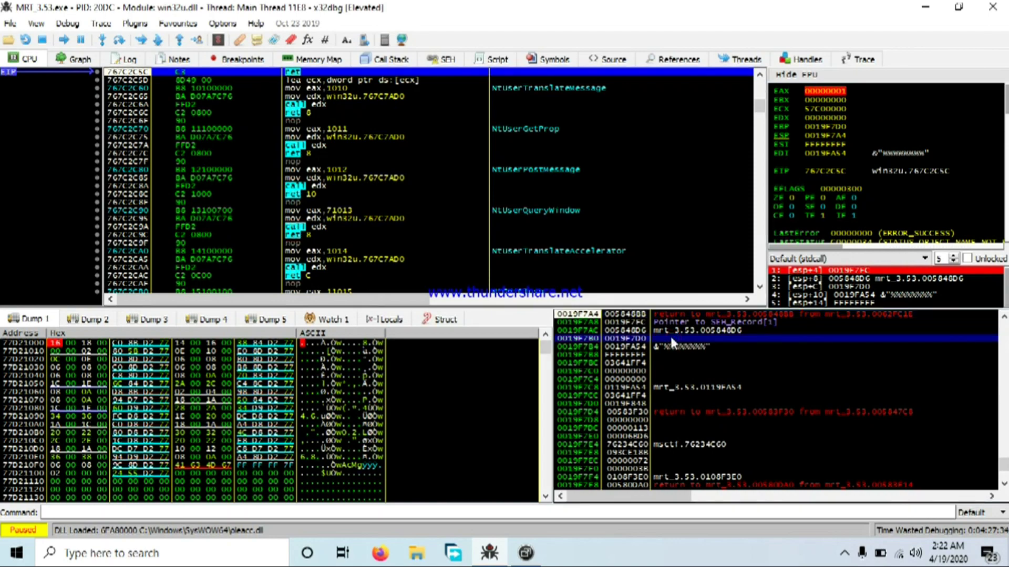
{"action": "right_click", "coordinate": [672, 336]}
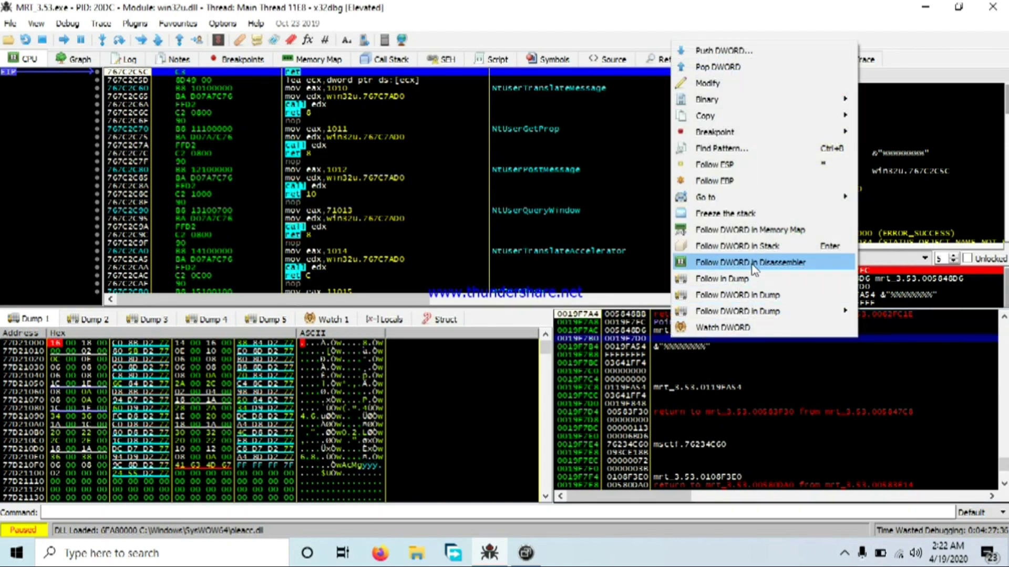
{"action": "left_click", "coordinate": [756, 268]}
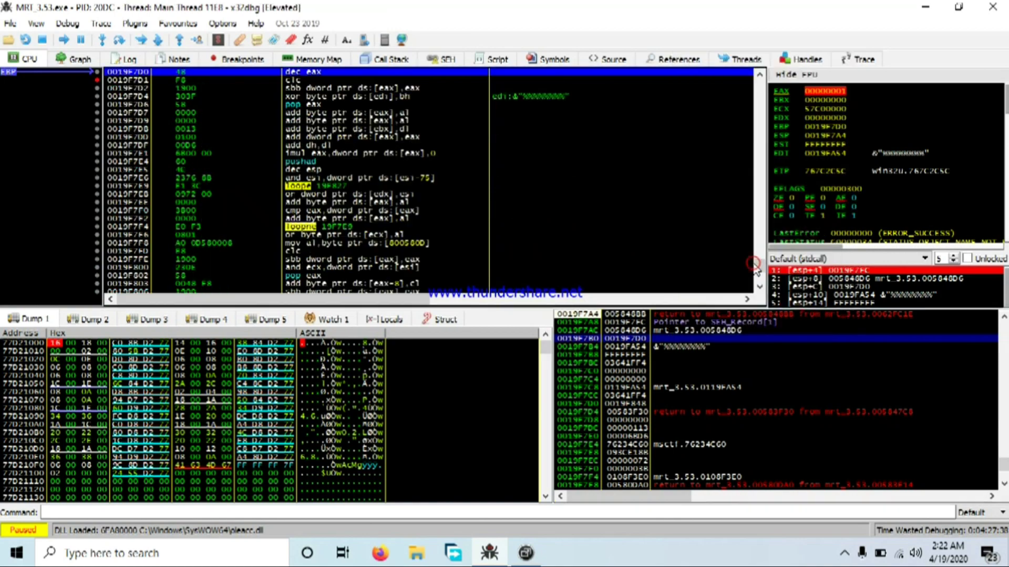
Replace the instruction at 0019F7D6 with "jmp eax" and resume running the program.
{"action": "left_click", "coordinate": [296, 104]}
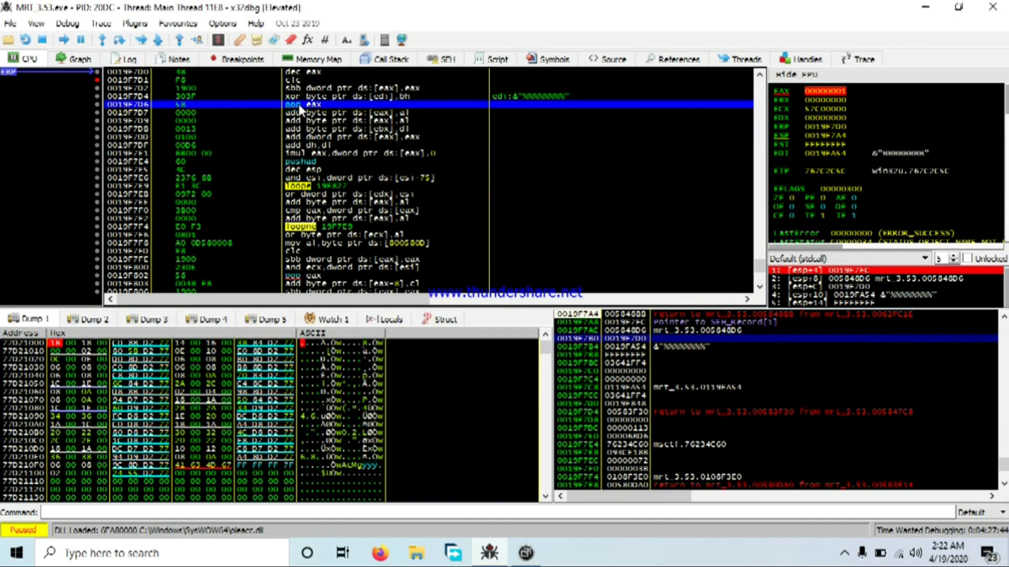
{"action": "key", "text": "space"}
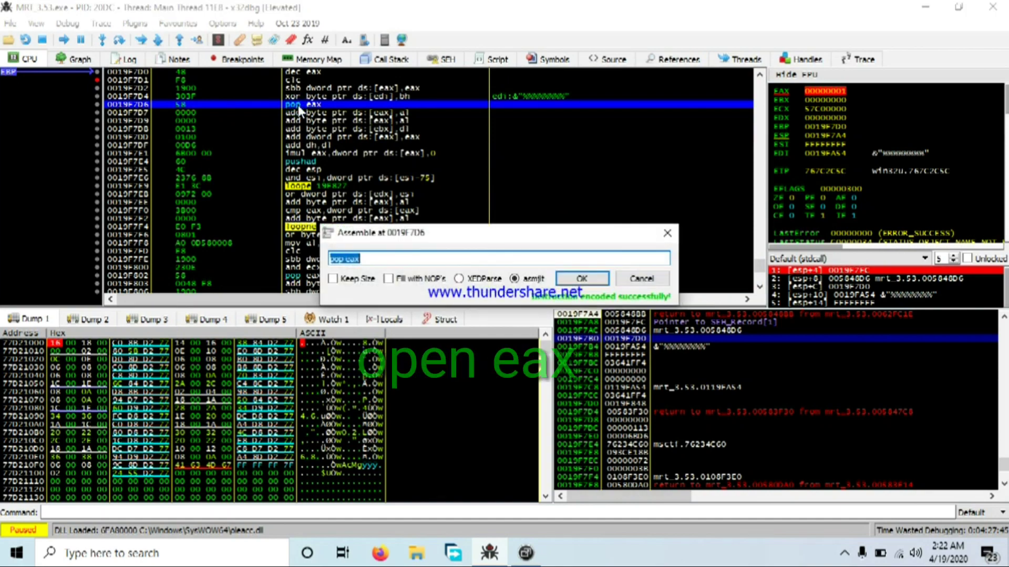
{"action": "double_click", "coordinate": [338, 252]}
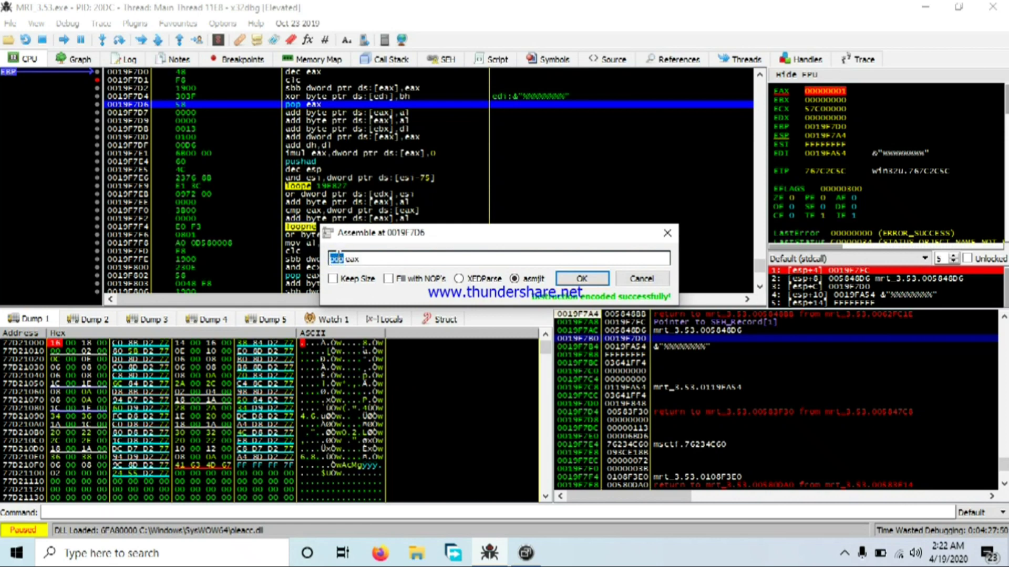
{"action": "type", "text": "jm"}
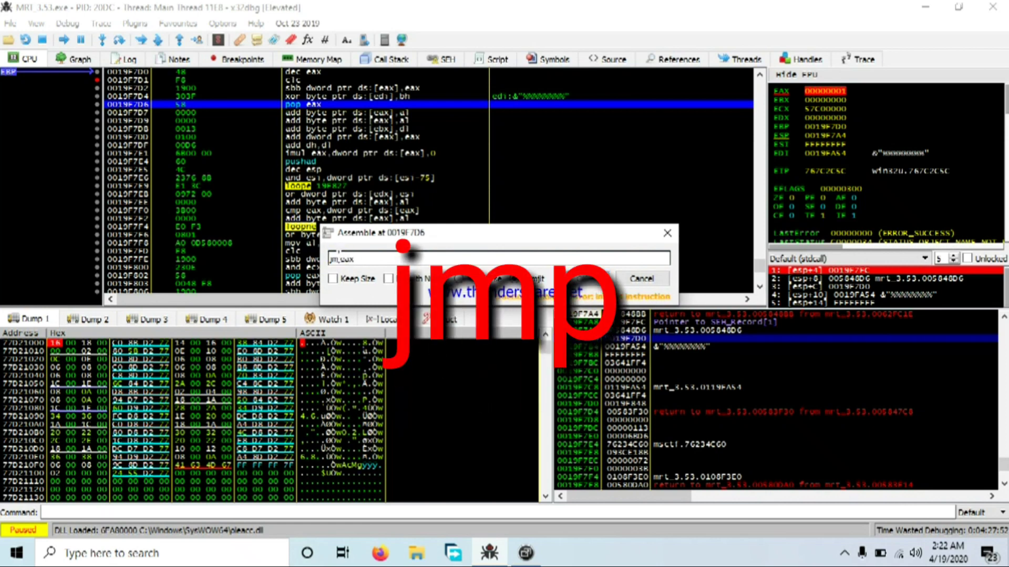
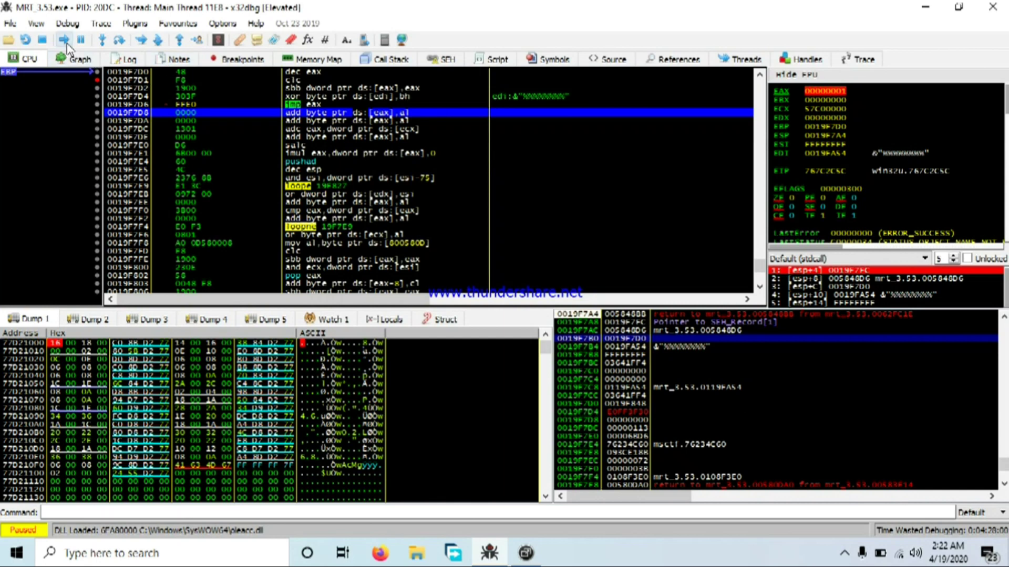
{"action": "left_click", "coordinate": [64, 40]}
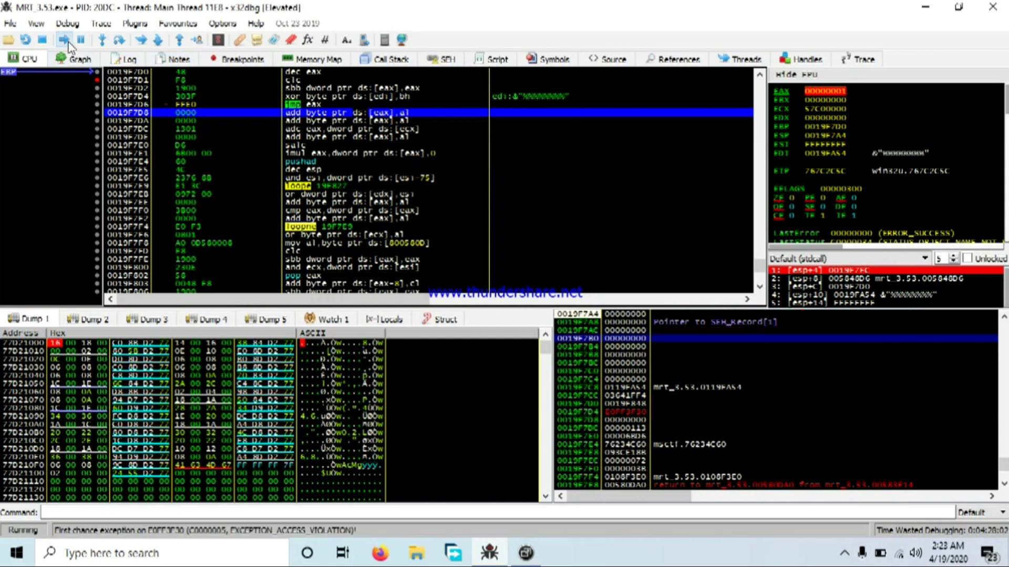
Switch to the MRT Key window, choose the OPPO model A57 with Read Info, and start the operation.
{"action": "left_click", "coordinate": [525, 553]}
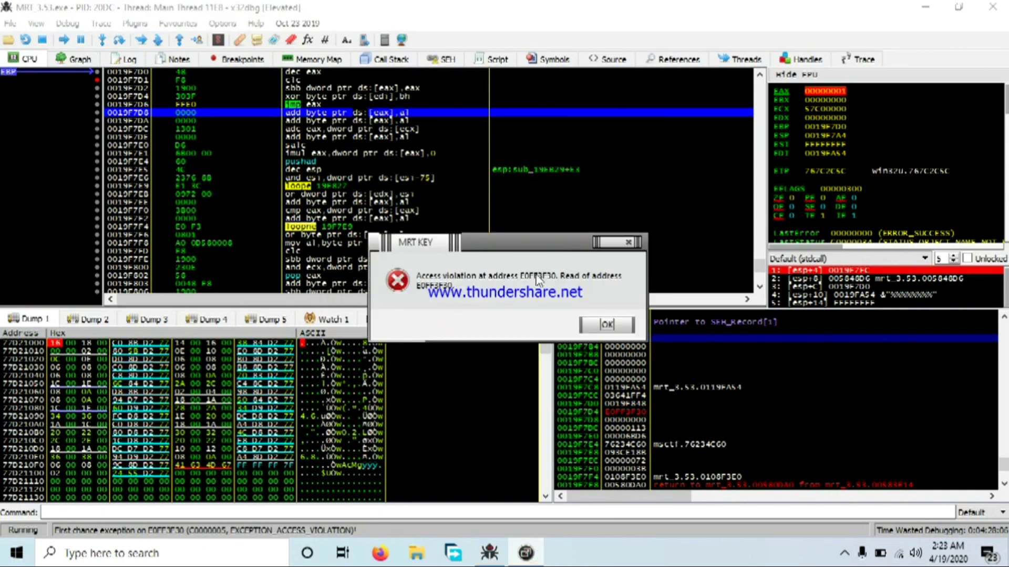
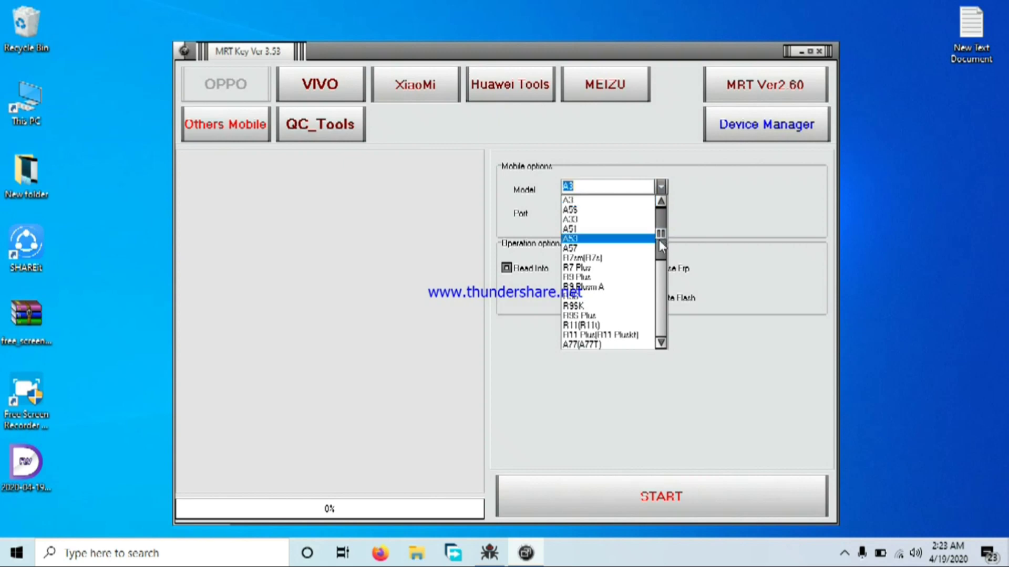
{"action": "left_click_drag", "start_coordinate": [660, 240], "coordinate": [661, 204]}
{"action": "left_click", "coordinate": [592, 248]}
{"action": "key", "text": "Tab"}
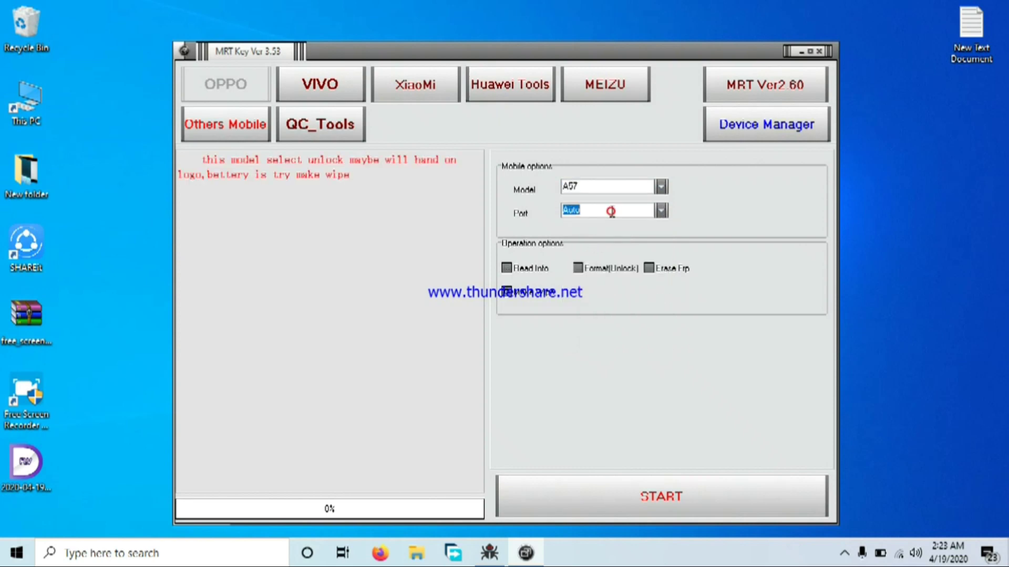
{"action": "left_click", "coordinate": [513, 270]}
{"action": "left_click", "coordinate": [636, 514]}
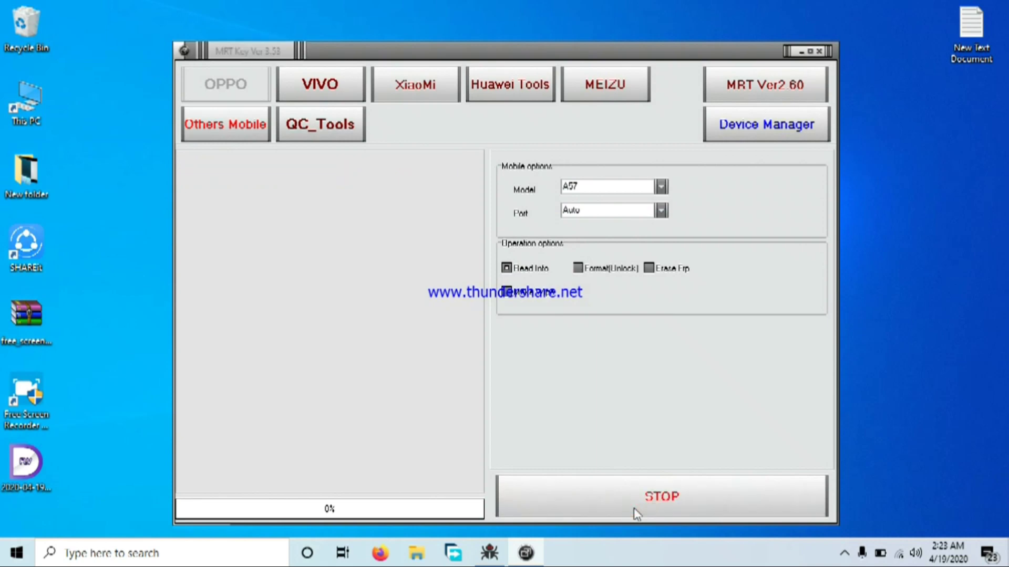
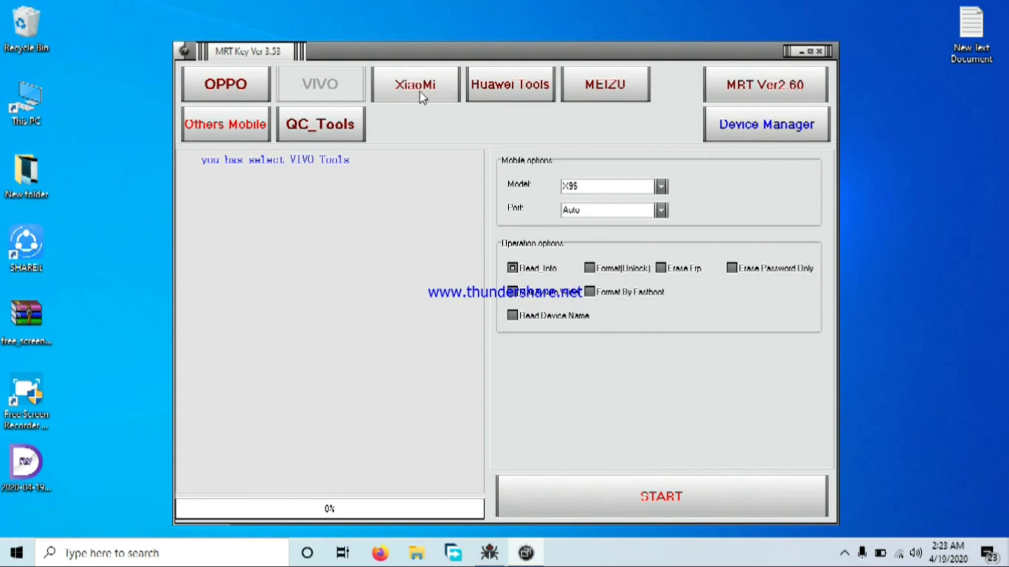
Browse the VIVO model list, and select XiaoMi 6 as the model in the XiaoMi tools.
{"action": "left_click", "coordinate": [661, 186]}
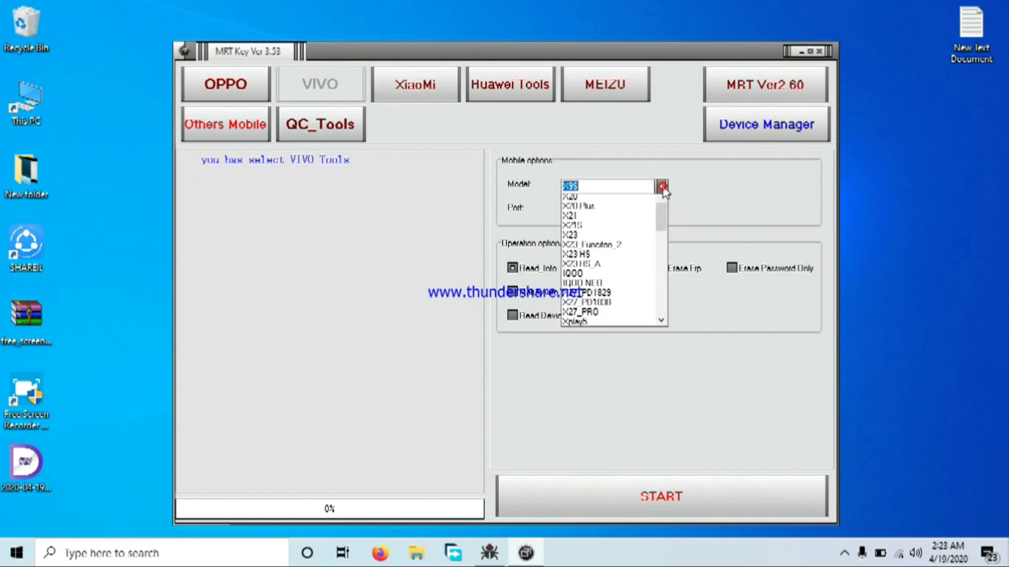
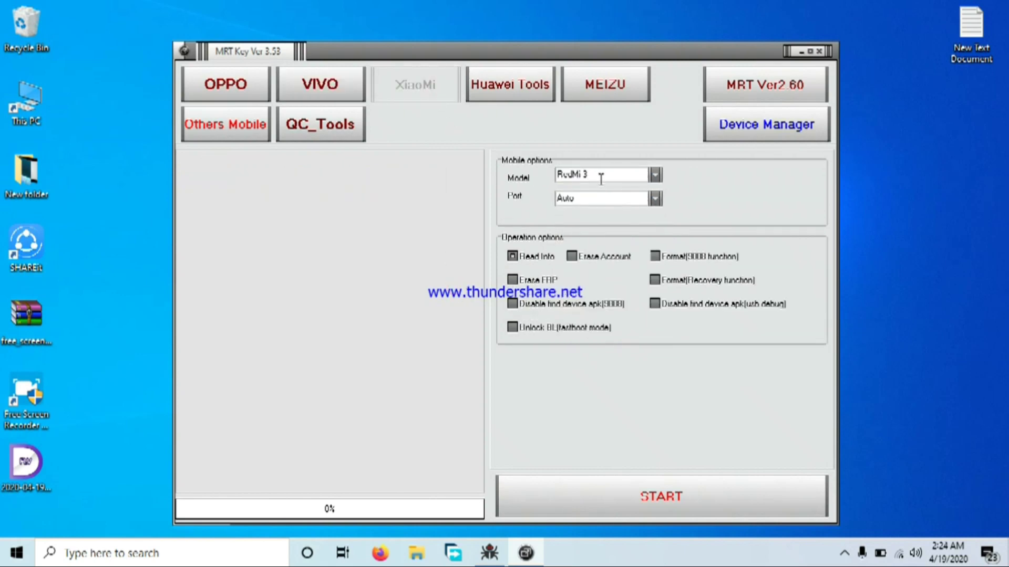
{"action": "left_click", "coordinate": [655, 175]}
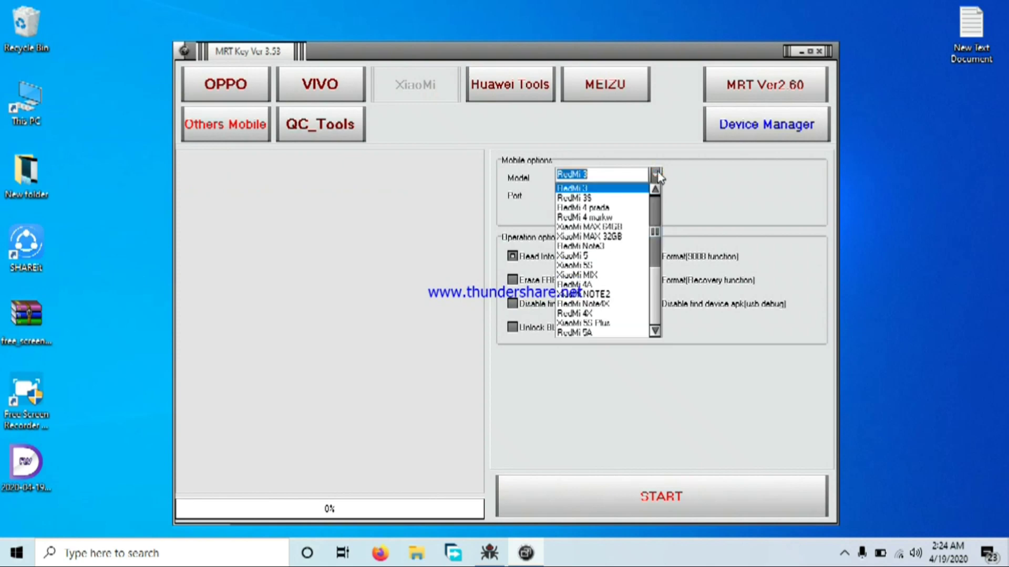
{"action": "key", "text": "Down"}
{"action": "key", "text": "Down"}
{"action": "key", "text": "Down"}
{"action": "key", "text": "Down"}
{"action": "key", "text": "Down"}
{"action": "key", "text": "Down"}
{"action": "key", "text": "Down"}
{"action": "key", "text": "Down"}
{"action": "key", "text": "Down"}
{"action": "key", "text": "Down"}
{"action": "key", "text": "Down"}
{"action": "key", "text": "Down"}
{"action": "key", "text": "Down"}
{"action": "key", "text": "Down"}
{"action": "key", "text": "Down"}
{"action": "key", "text": "Down"}
{"action": "key", "text": "Down"}
{"action": "key", "text": "Down"}
{"action": "key", "text": "Down"}
{"action": "key", "text": "Down"}
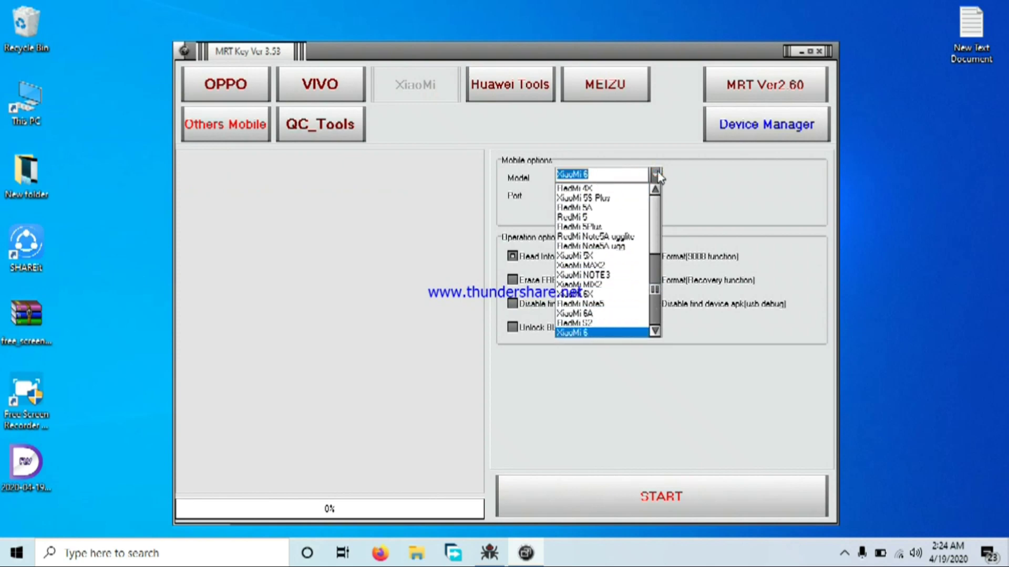
{"action": "key", "text": "Return"}
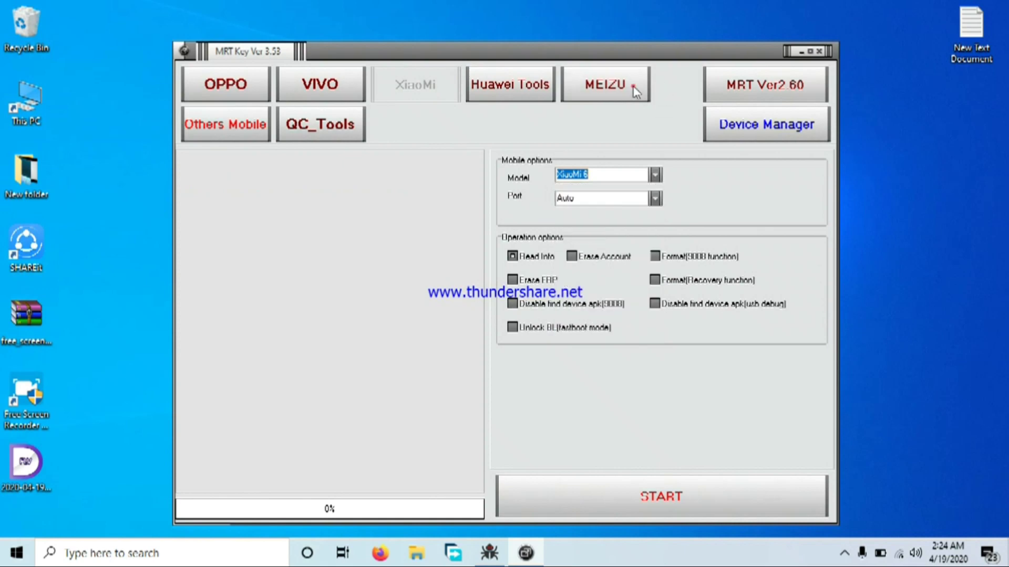
Open the MEIZU tools, start Read Info for the MeiLan 6T, and stop the operation.
{"action": "left_click", "coordinate": [605, 87]}
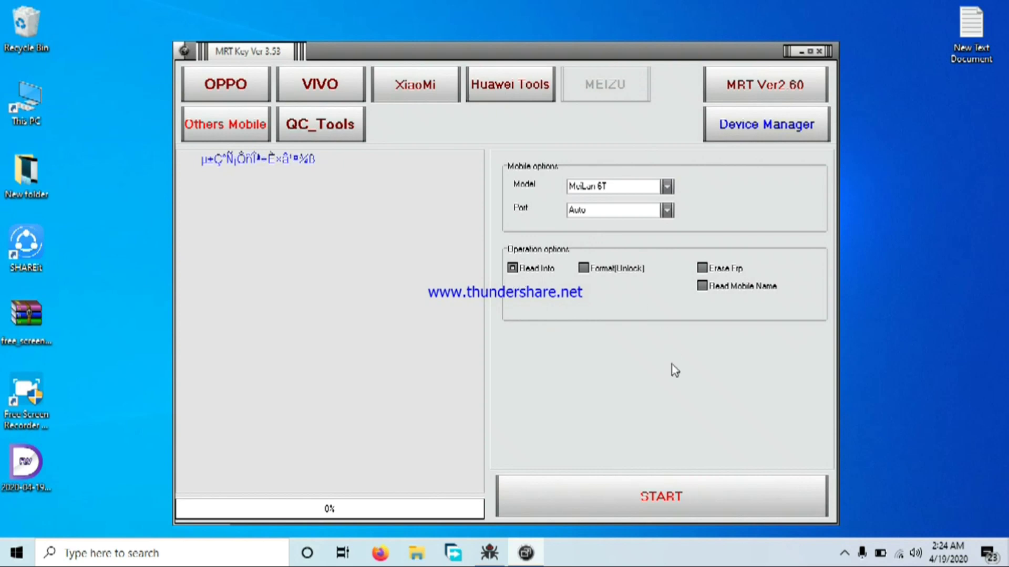
{"action": "left_click", "coordinate": [642, 514]}
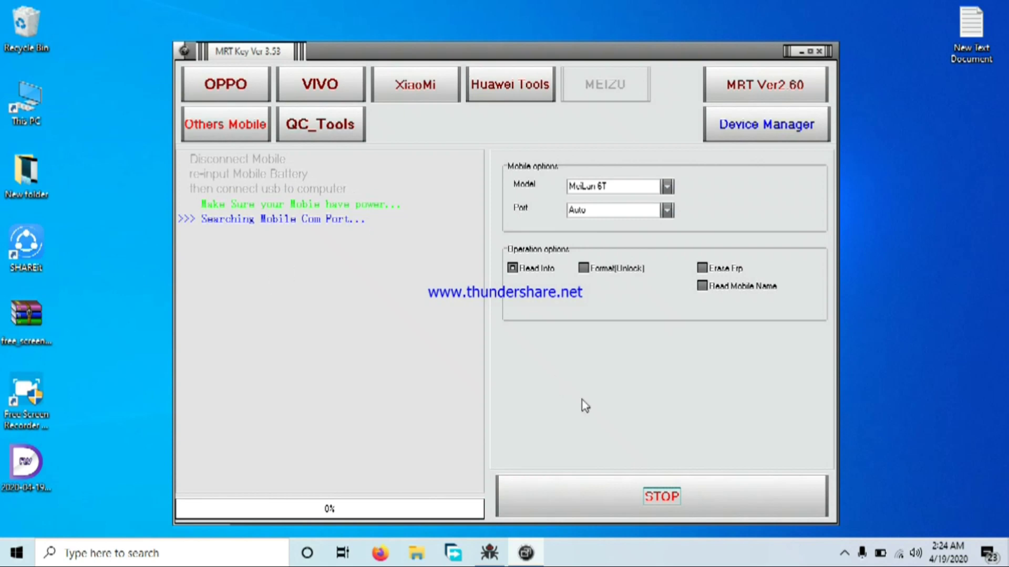
{"action": "left_click", "coordinate": [662, 510]}
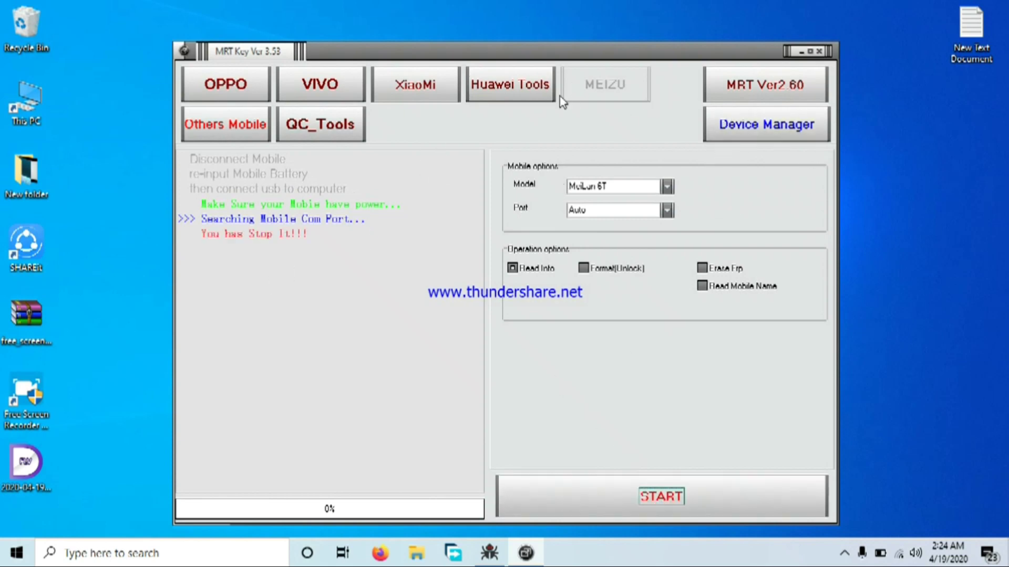
Launch Huawei Unlock Tools from the Huawei tools page and dismiss its message.
{"action": "left_click", "coordinate": [529, 91]}
{"action": "left_click", "coordinate": [625, 196]}
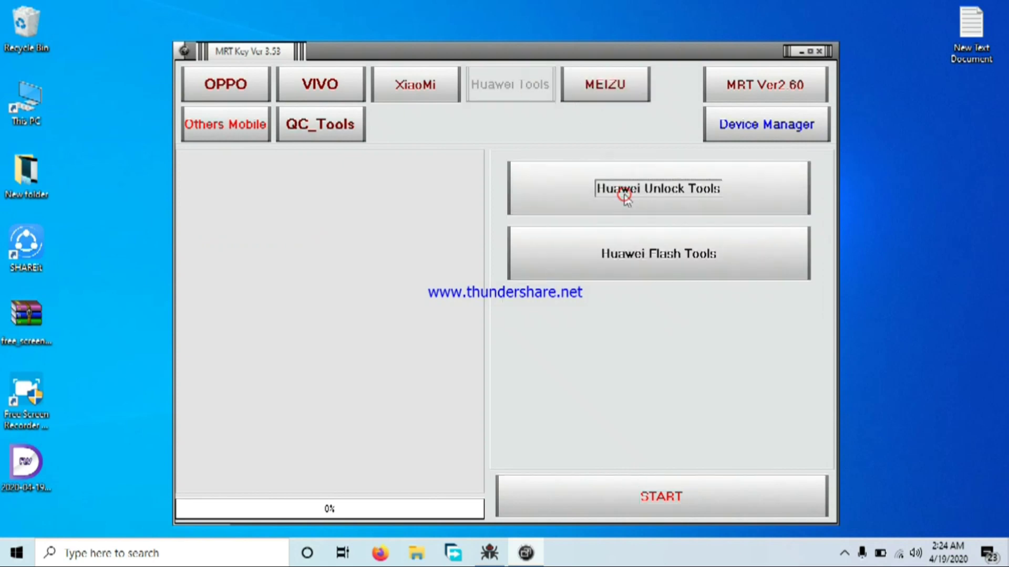
{"action": "left_click", "coordinate": [627, 200]}
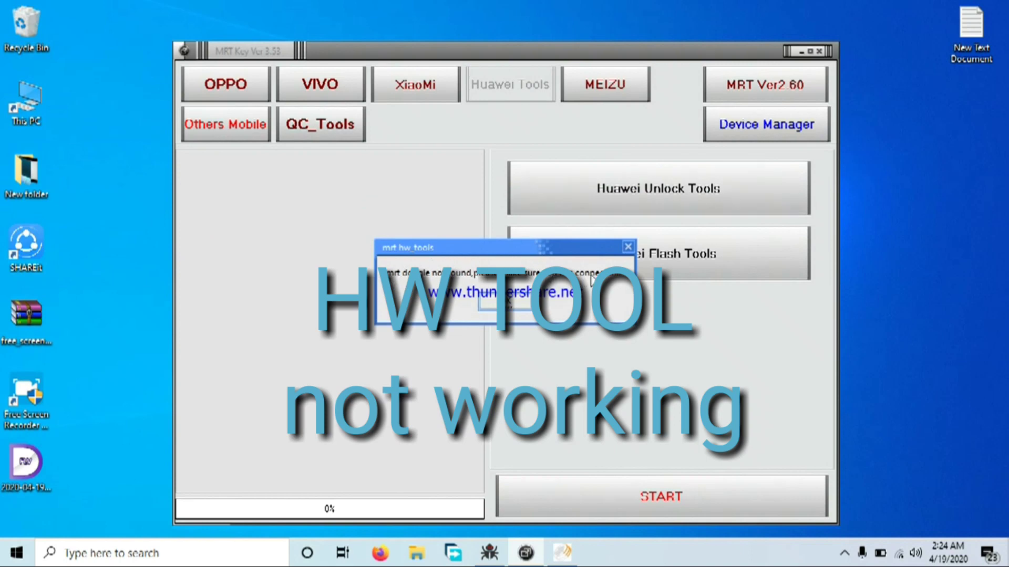
{"action": "left_click", "coordinate": [518, 301]}
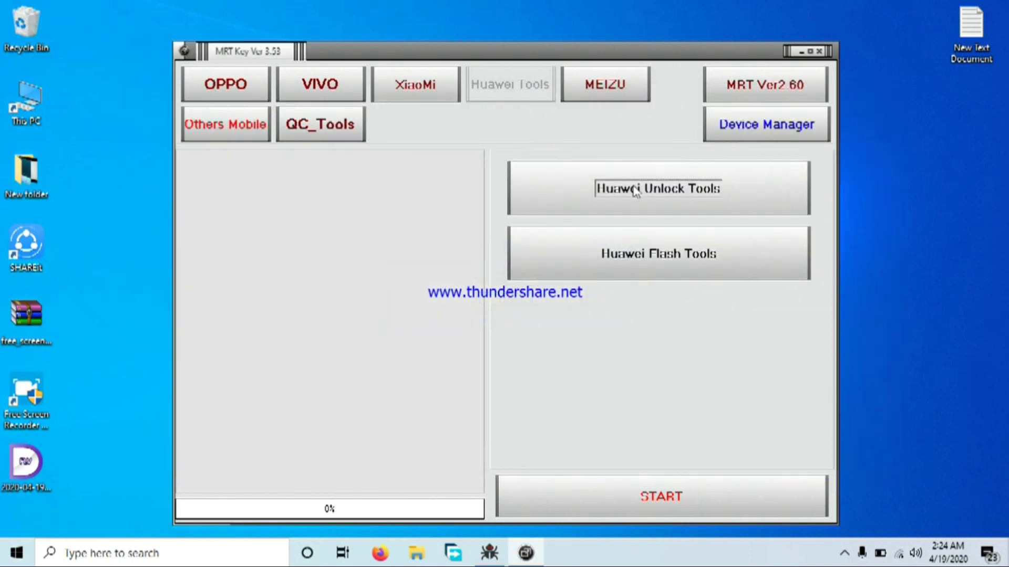
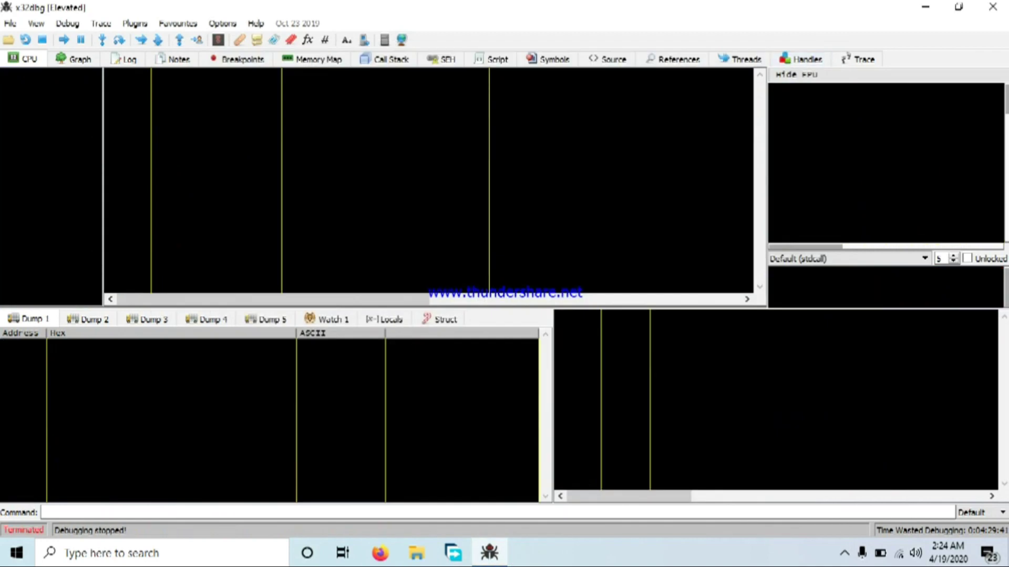
In x32dbg, load hw_tool_cn from the data folder inside mrt 3.53 and dismiss the error dialogs.
{"action": "left_click", "coordinate": [8, 40]}
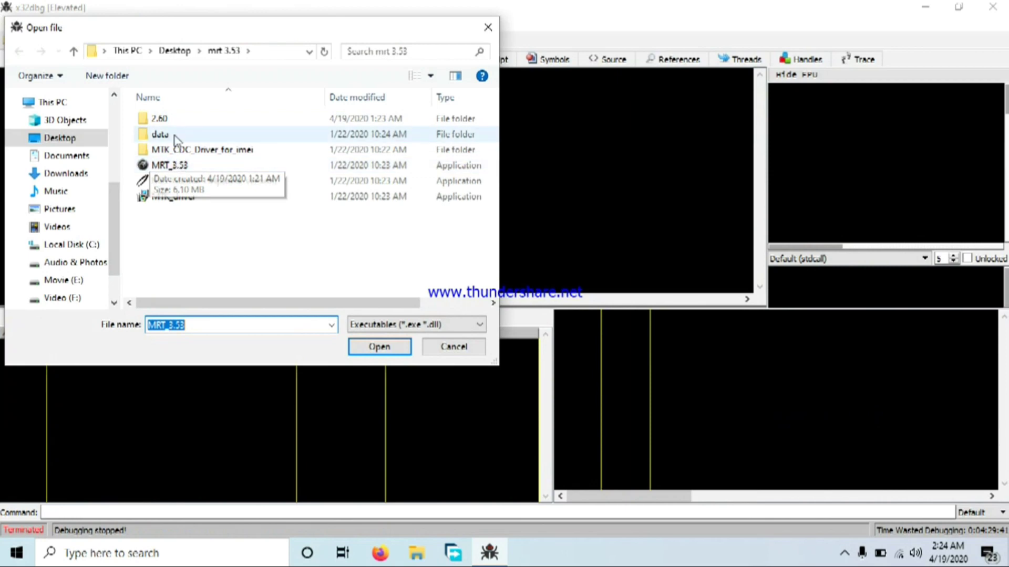
{"action": "double_click", "coordinate": [174, 135]}
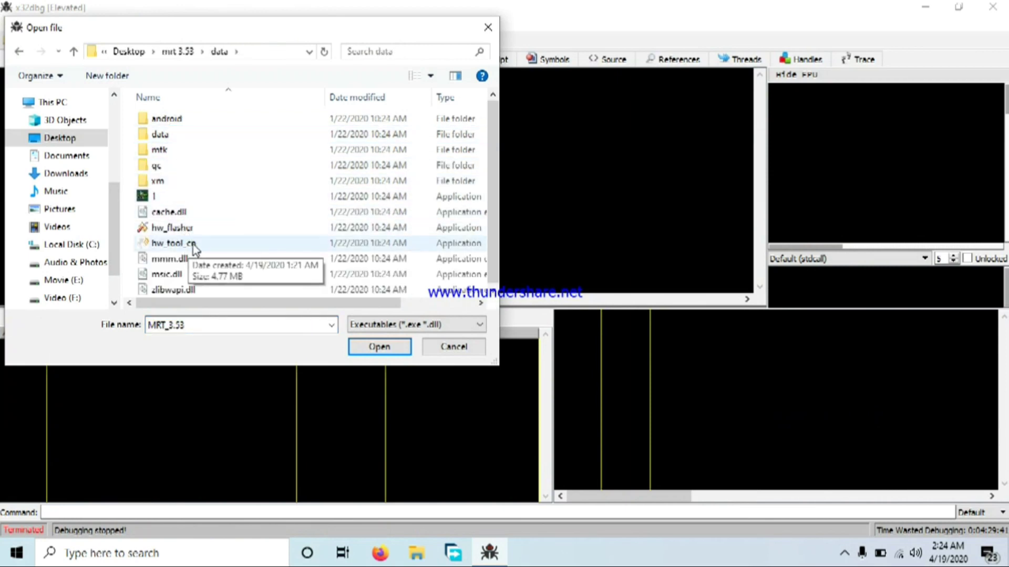
{"action": "double_click", "coordinate": [173, 244]}
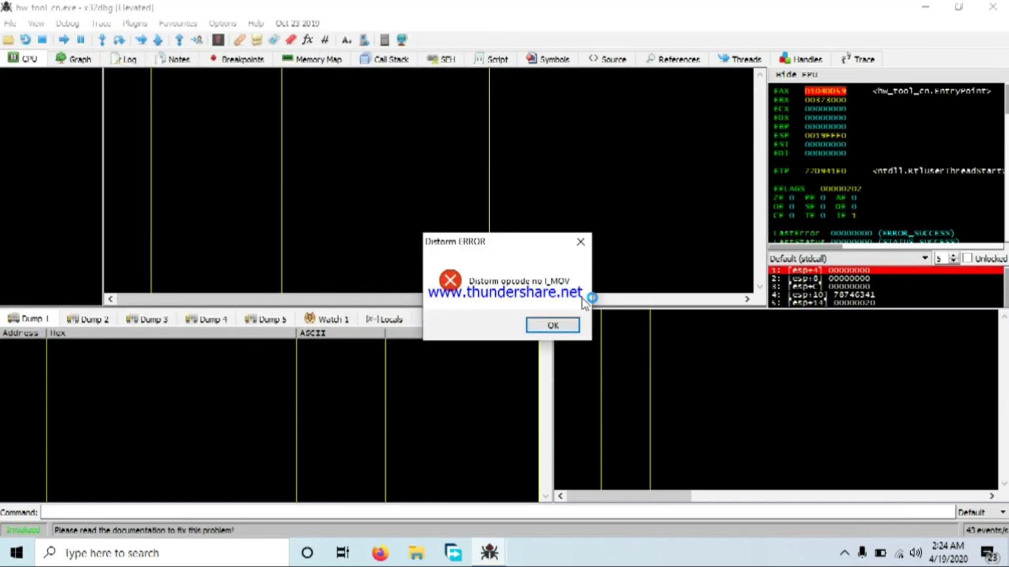
{"action": "left_click", "coordinate": [558, 326]}
{"action": "left_click", "coordinate": [576, 328]}
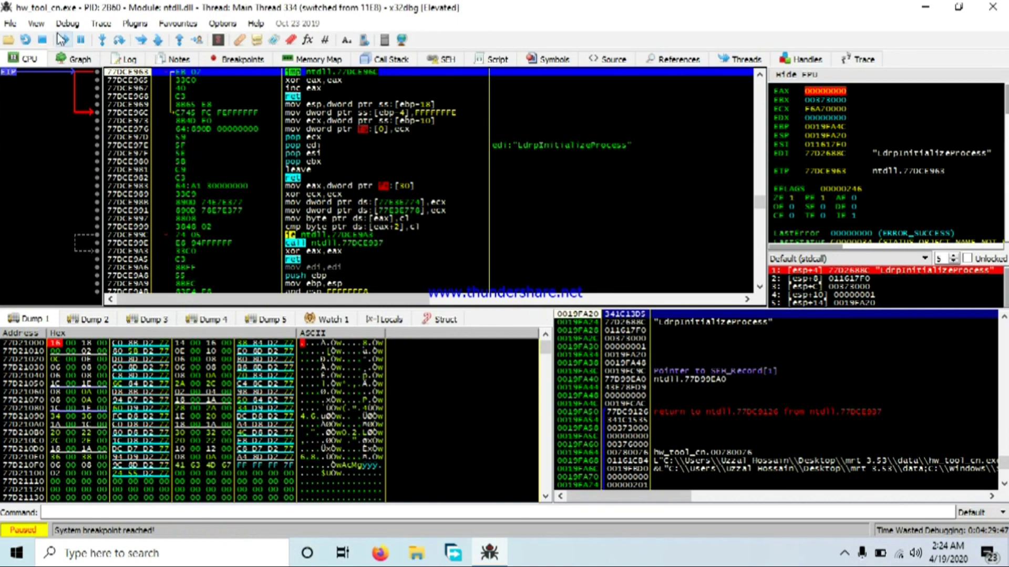
Run hw_tool_cn past the system and entry breakpoints and switch to its window.
{"action": "left_click", "coordinate": [64, 40]}
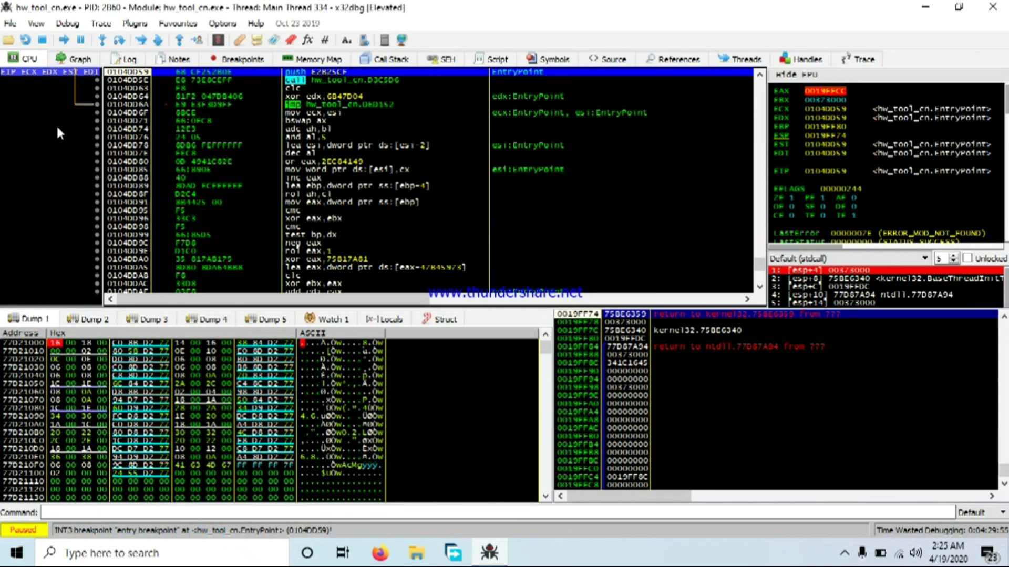
{"action": "left_click", "coordinate": [64, 40]}
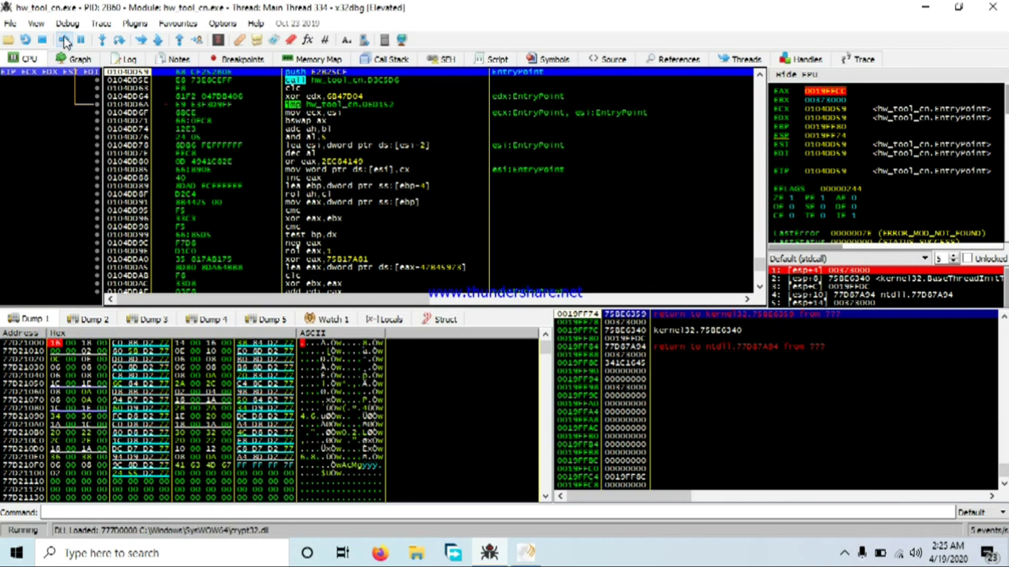
{"action": "left_click", "coordinate": [529, 554]}
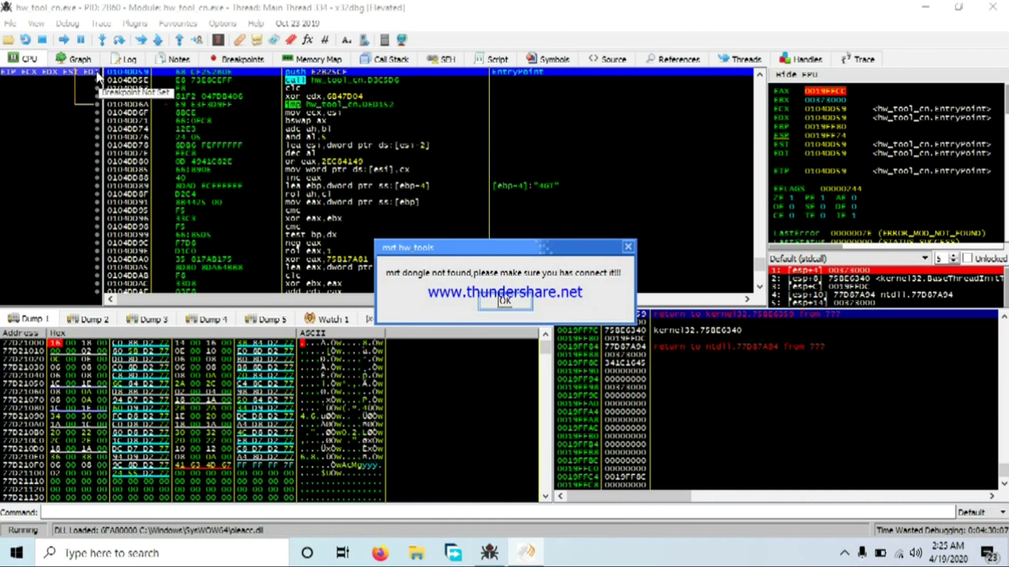
Pause hw_tool_cn and follow the DWORD of stack entry 0019F74C in the disassembler.
{"action": "left_click", "coordinate": [80, 40]}
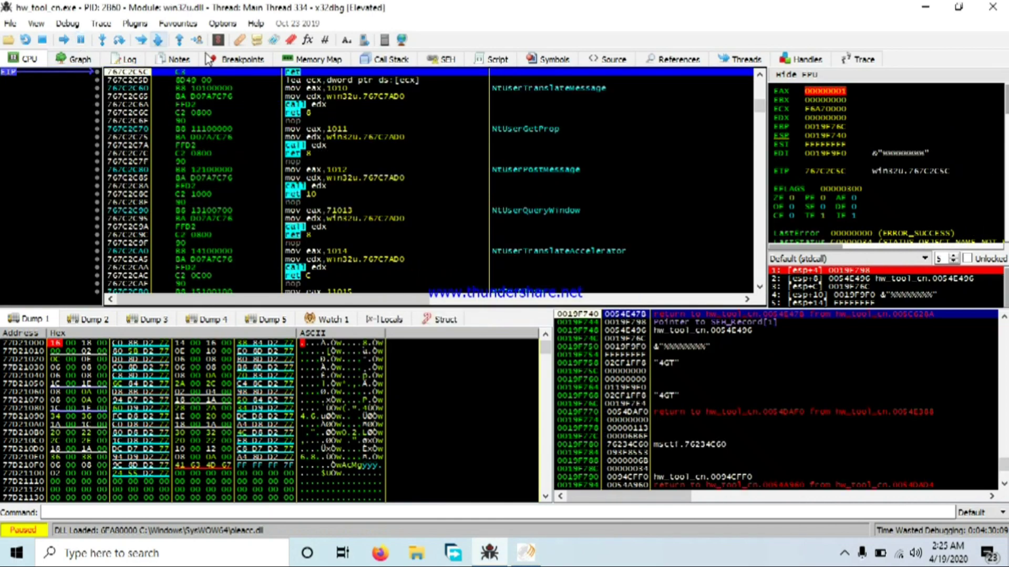
{"action": "left_click", "coordinate": [674, 337]}
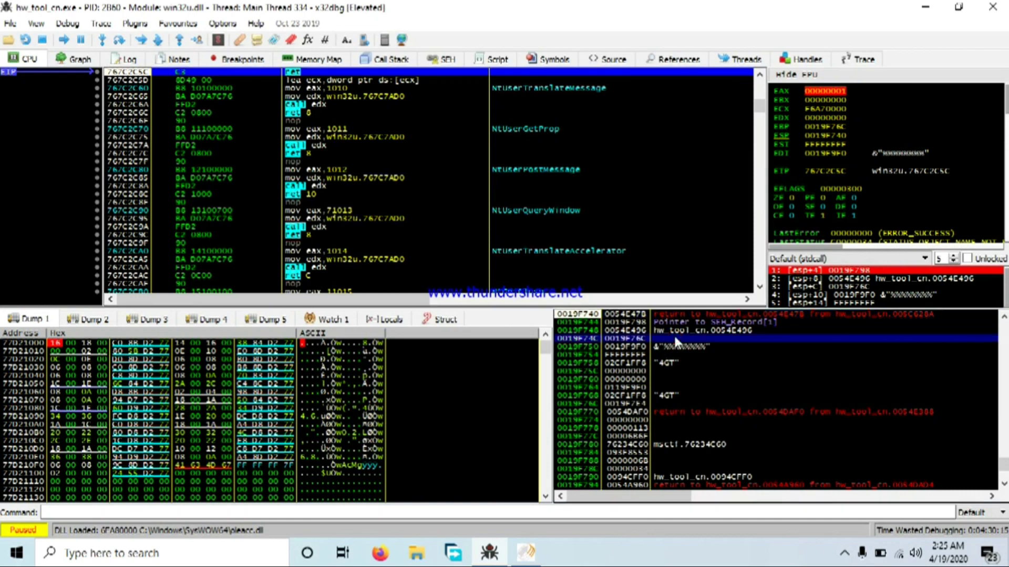
{"action": "right_click", "coordinate": [676, 337]}
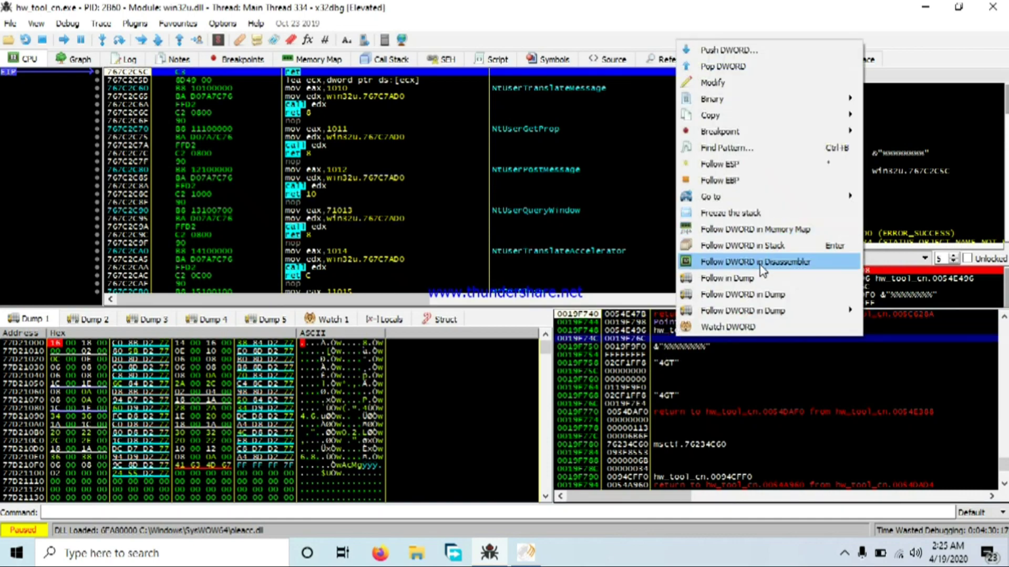
{"action": "left_click", "coordinate": [760, 262]}
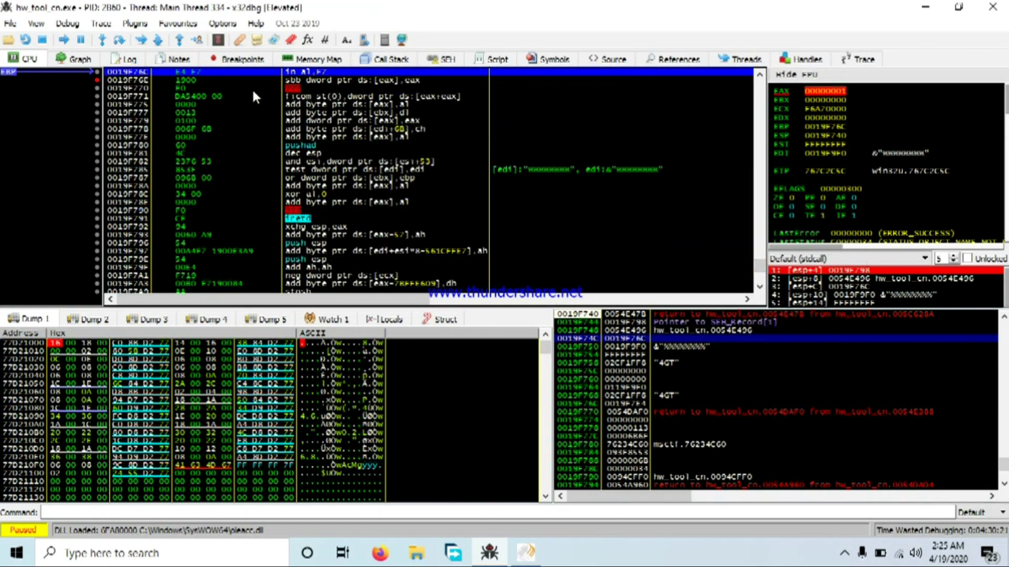
Set a breakpoint at 0019F76C, resume hw_tool_cn, and dismiss the error dialog in its window.
{"action": "double_click", "coordinate": [217, 73]}
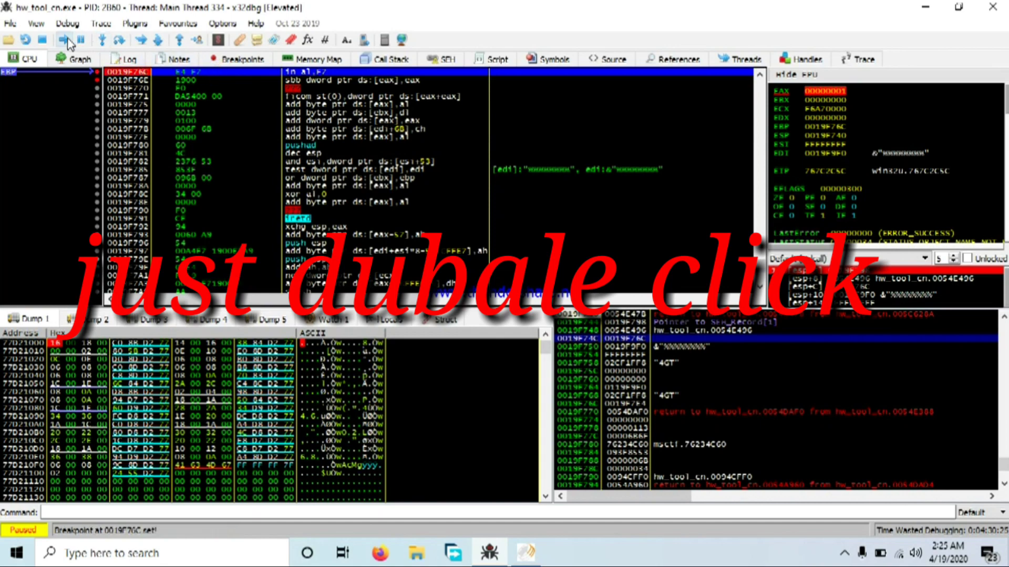
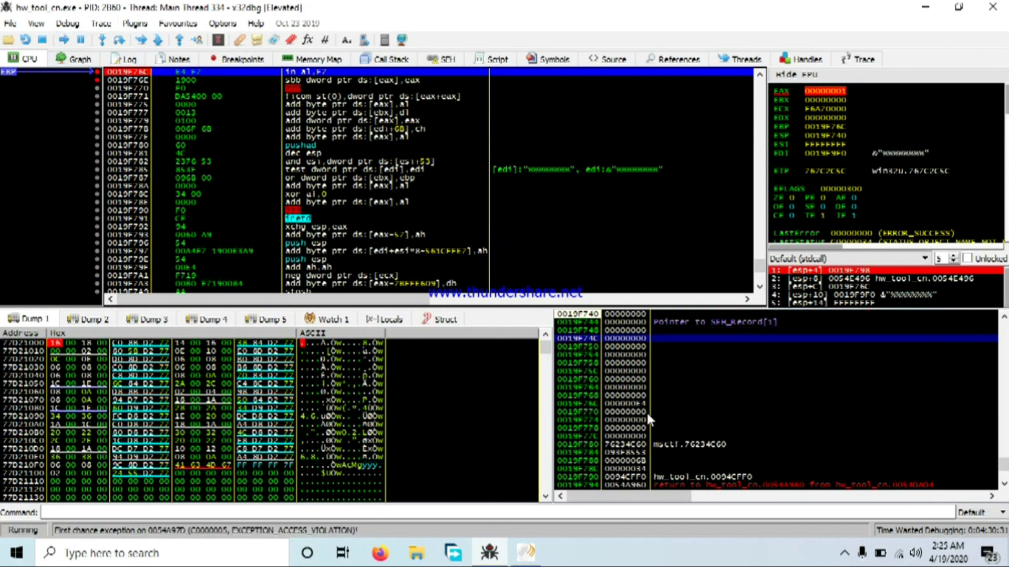
{"action": "left_click", "coordinate": [529, 556]}
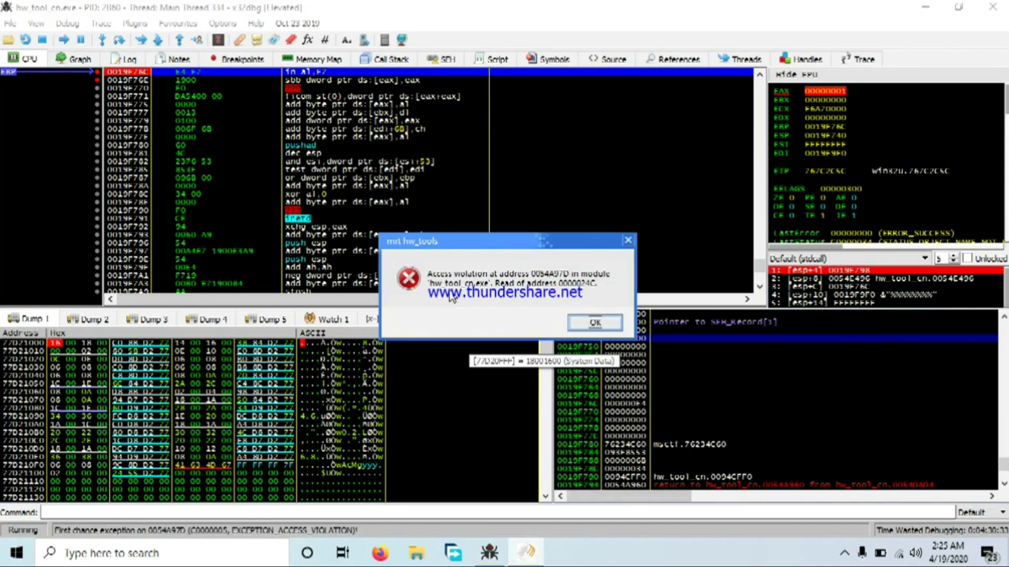
{"action": "left_click", "coordinate": [595, 323]}
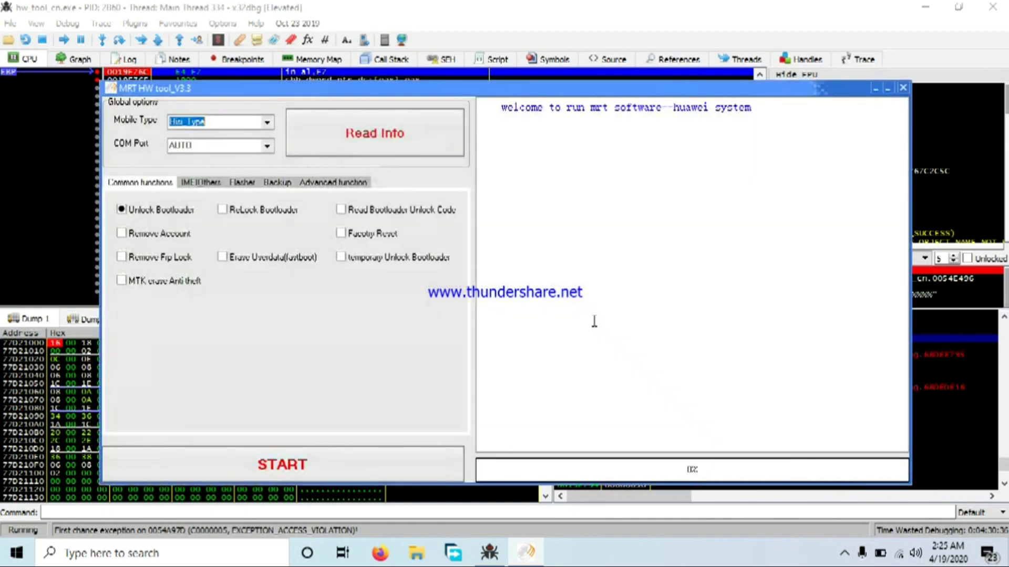
Run Read Info in the MRT HW tool and open the list of mobile types.
{"action": "left_click", "coordinate": [405, 134]}
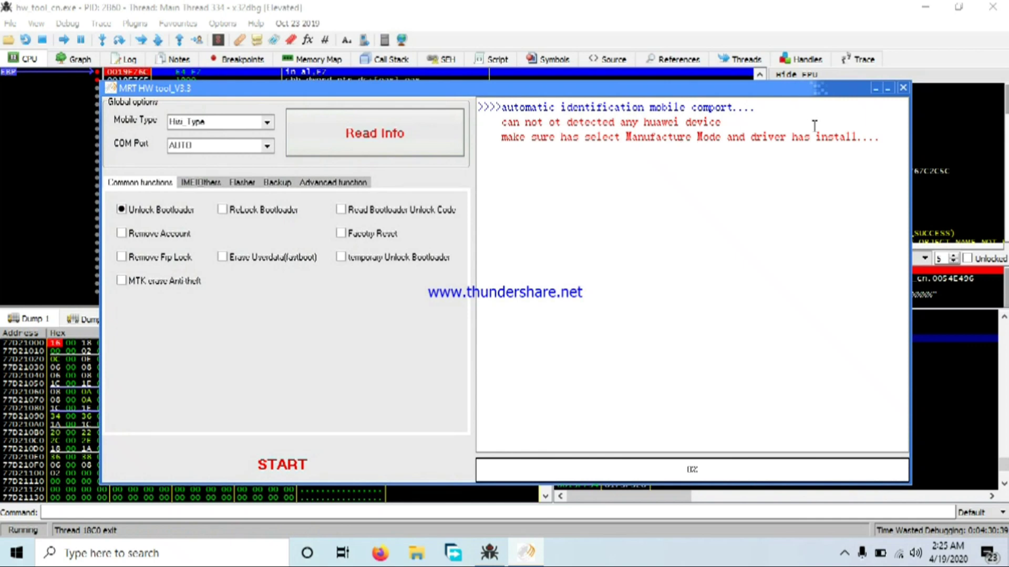
{"action": "left_click", "coordinate": [268, 122]}
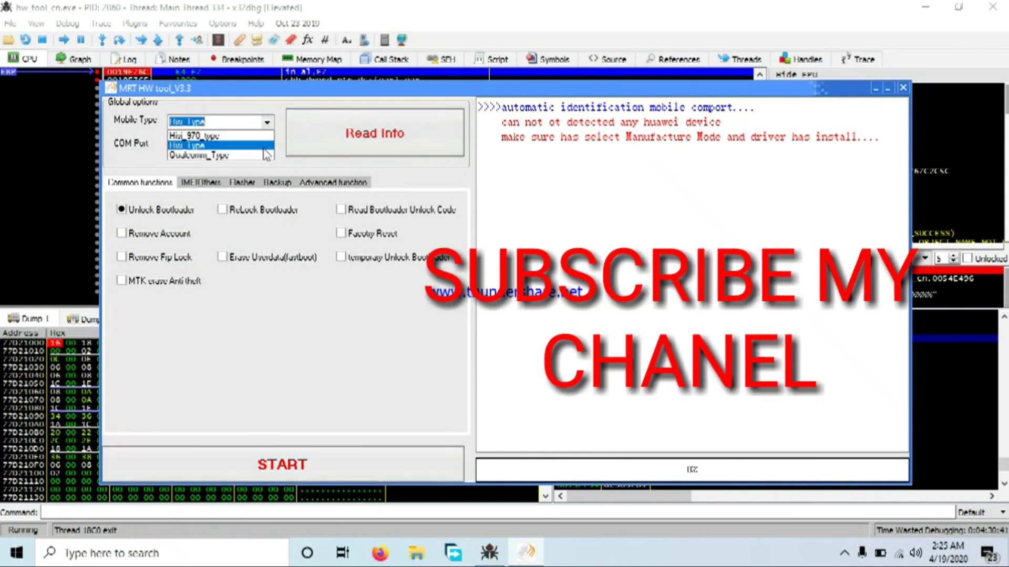